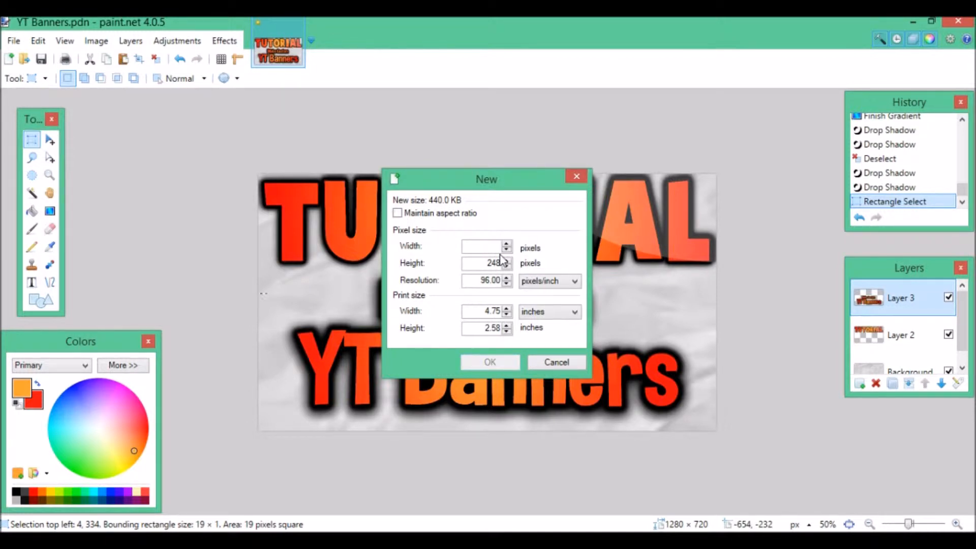
Create a new blank image 1280 pixels wide and 720 pixels high
text(280)
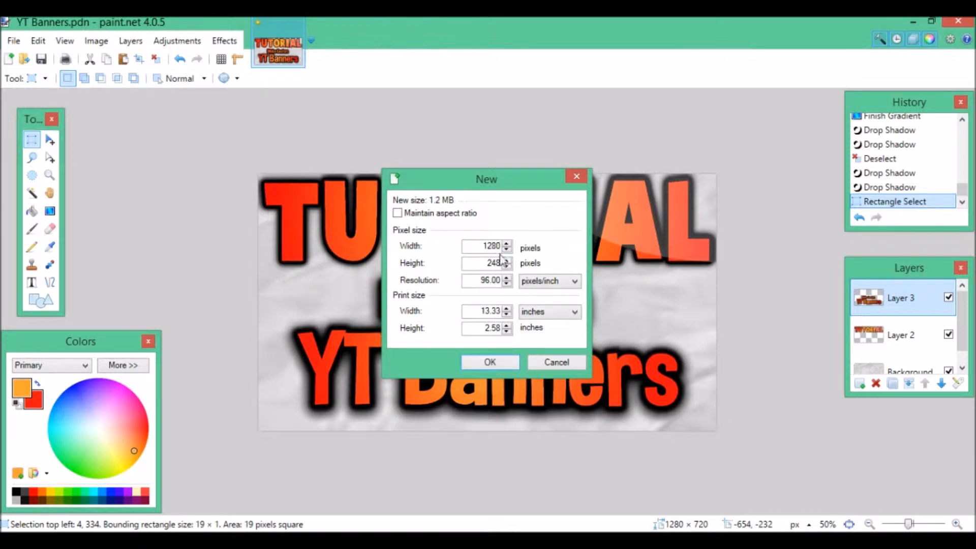
text(720)
click(484, 359)
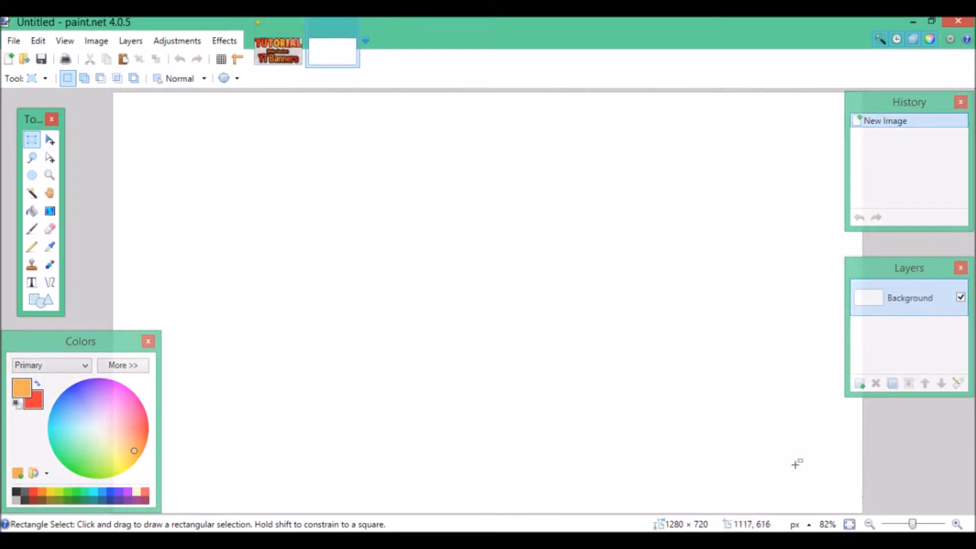
Select the whole white canvas and erase it so the background is transparent
drag(920, 528, 909, 526)
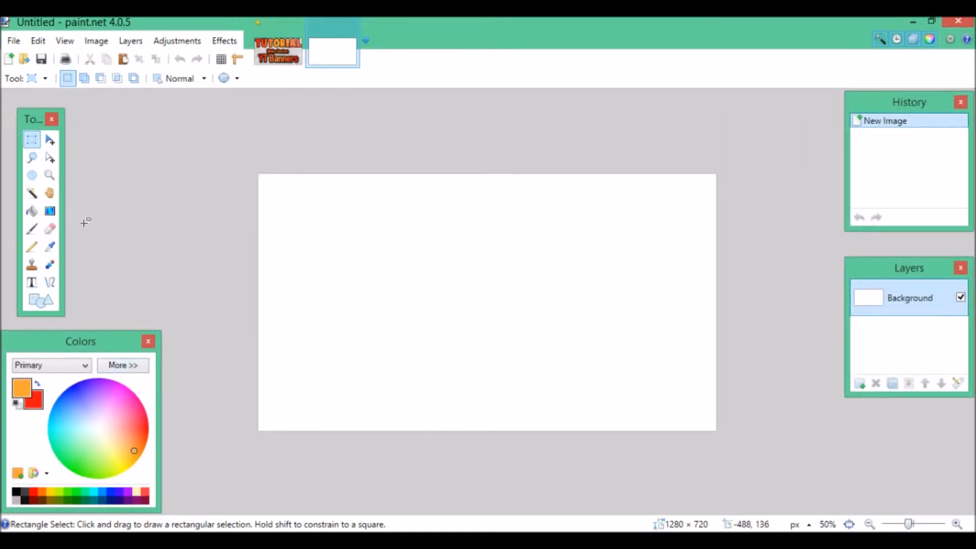
drag(192, 154, 767, 451)
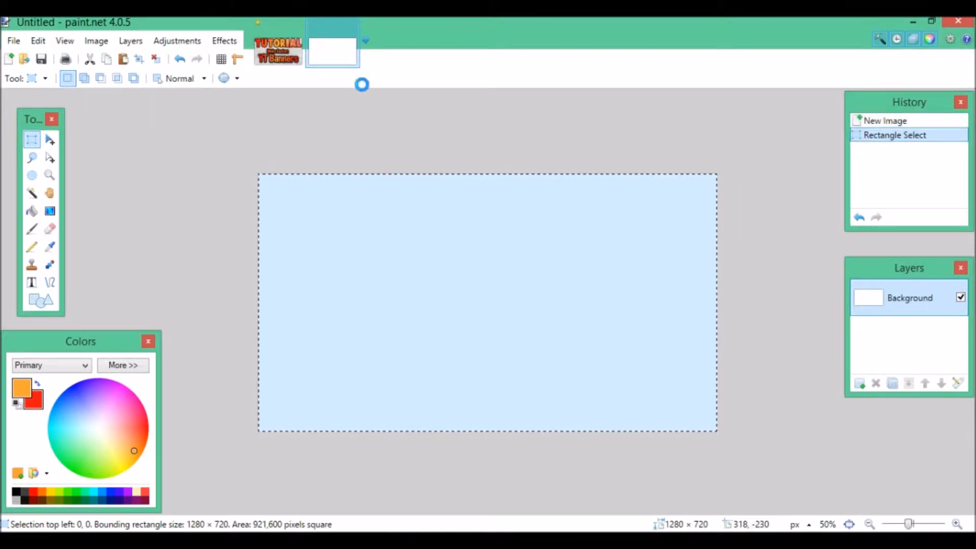
key(Delete)
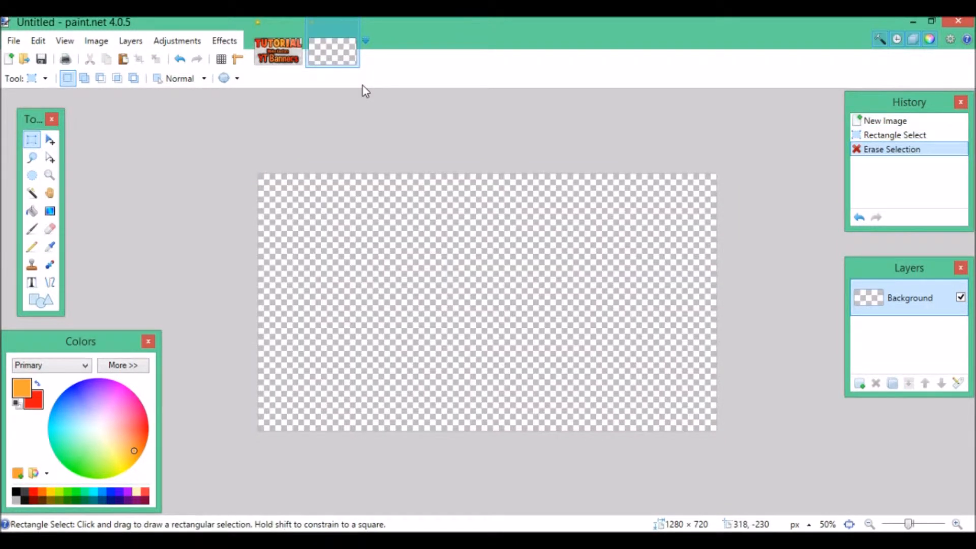
Inspect the finished YT Banners example image up close and as a whole, and return to the untitled image
click(274, 43)
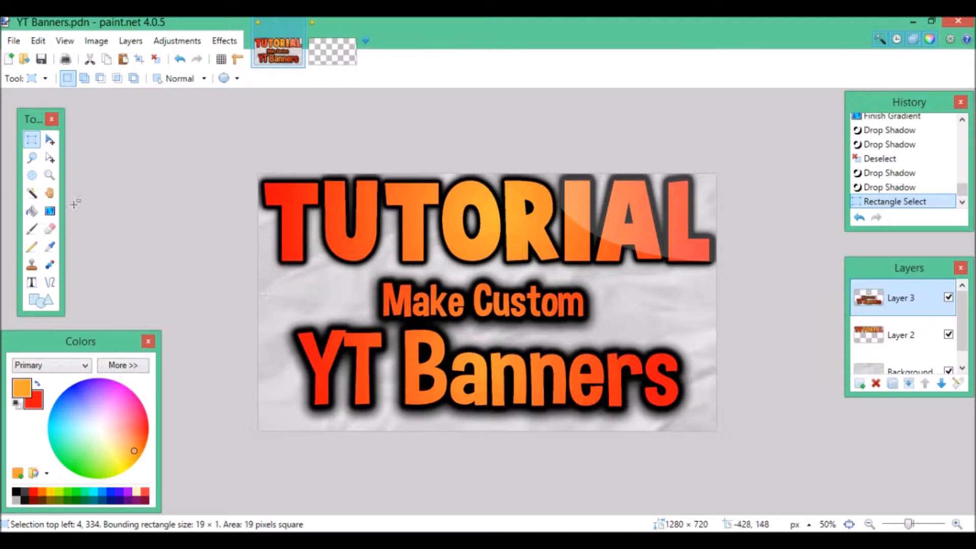
click(49, 175)
drag(238, 255, 291, 295)
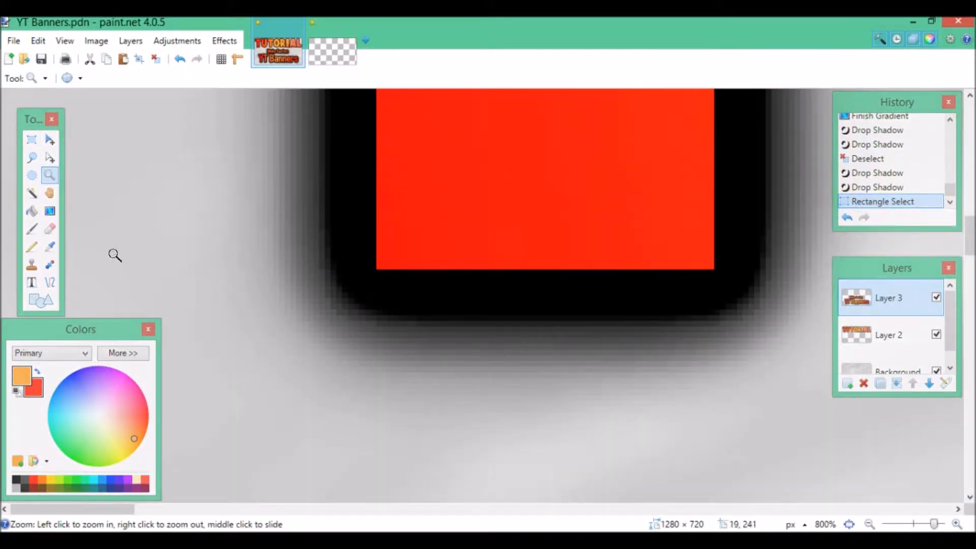
click(119, 253)
scroll(194, 182, down, 6)
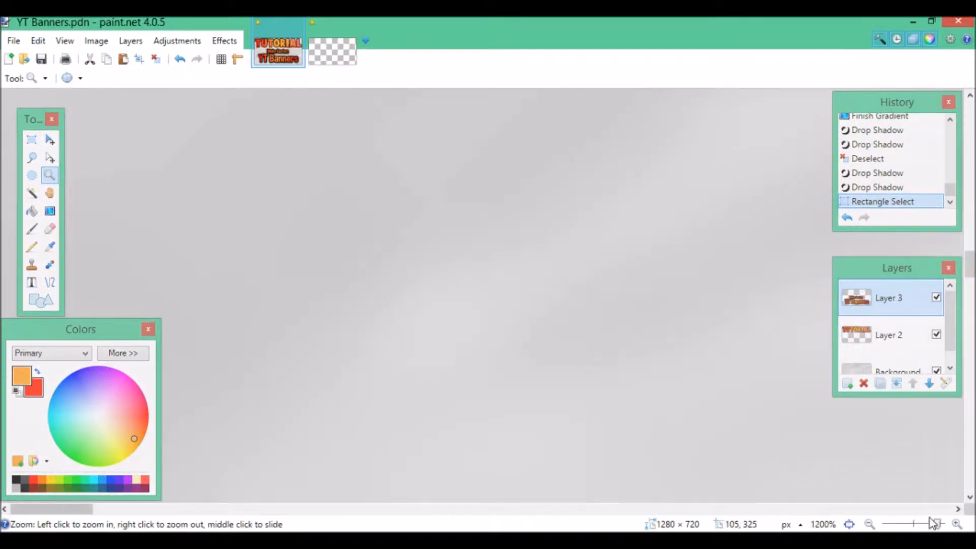
drag(934, 525, 903, 525)
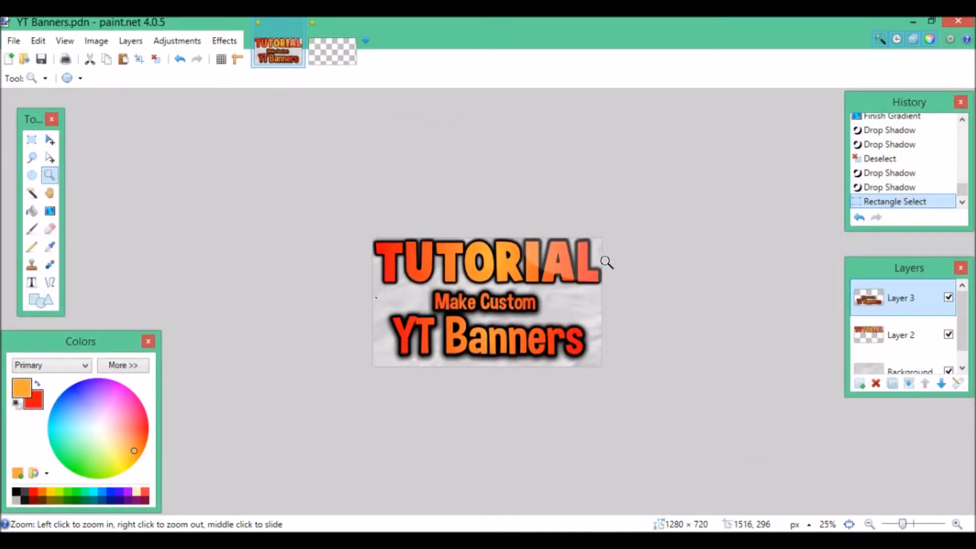
click(332, 53)
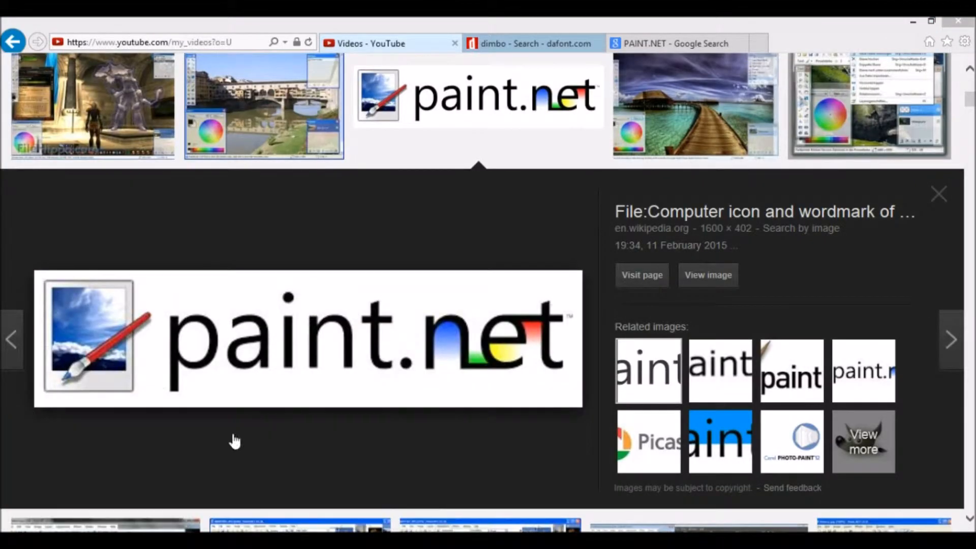
Switch to Internet Explorer and search Google Images for "paper"
click(233, 438)
scroll(254, 385, up, 2)
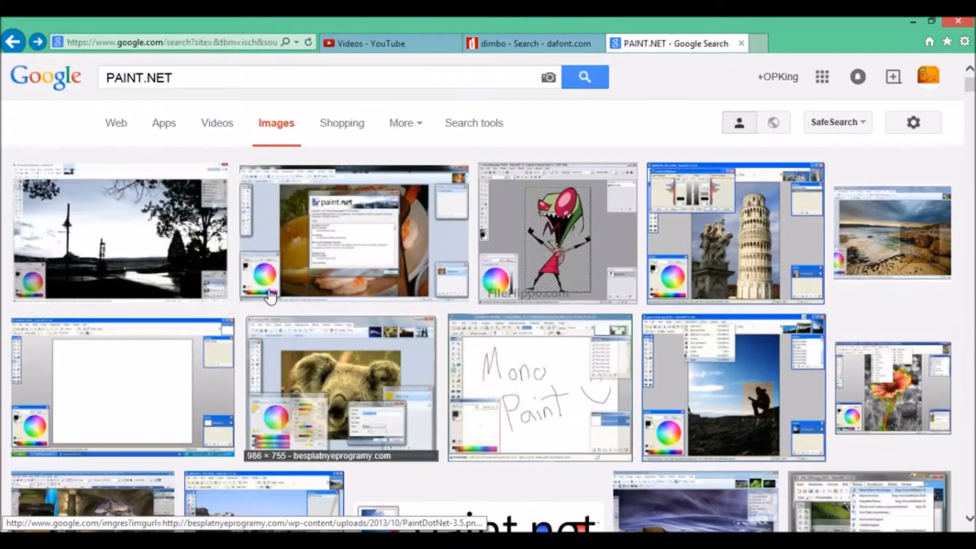
drag(175, 79, 89, 88)
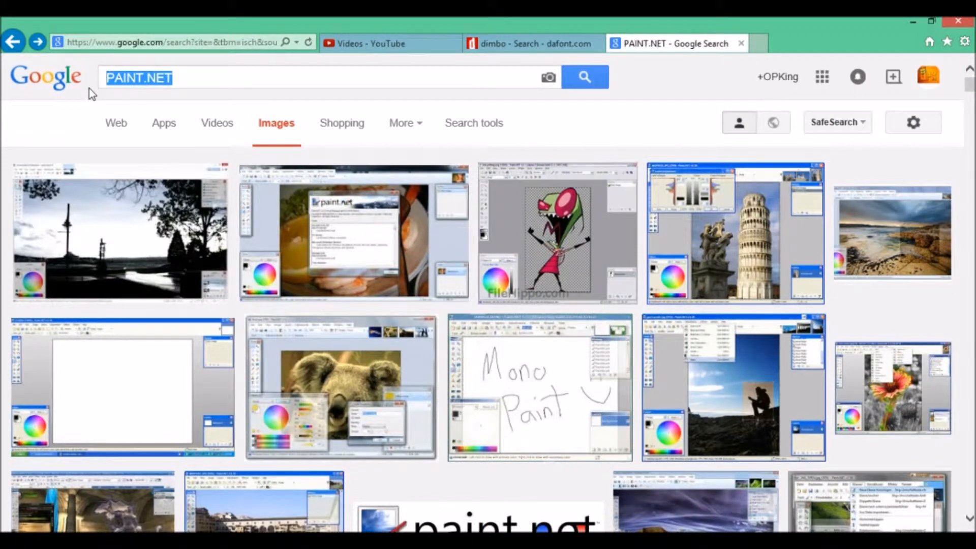
click(89, 89)
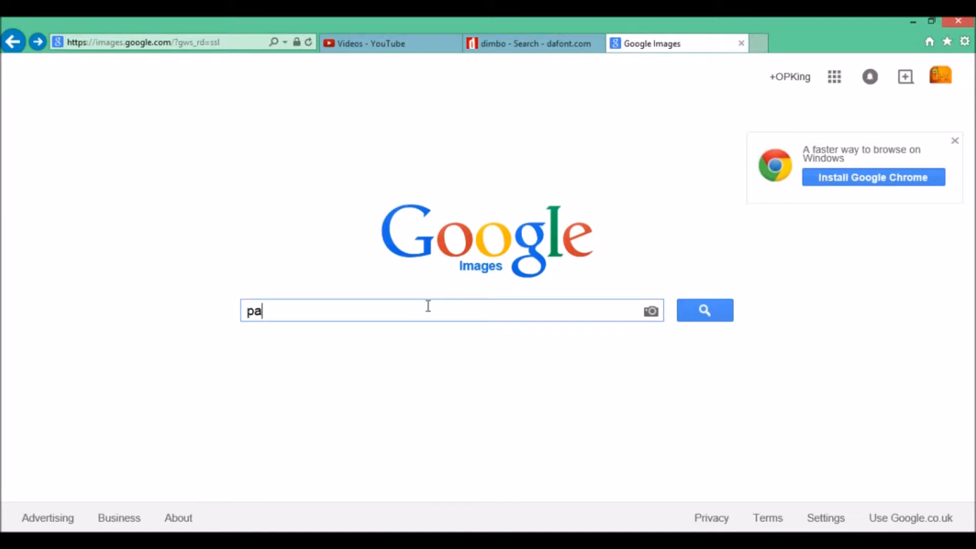
key(Return)
click(703, 315)
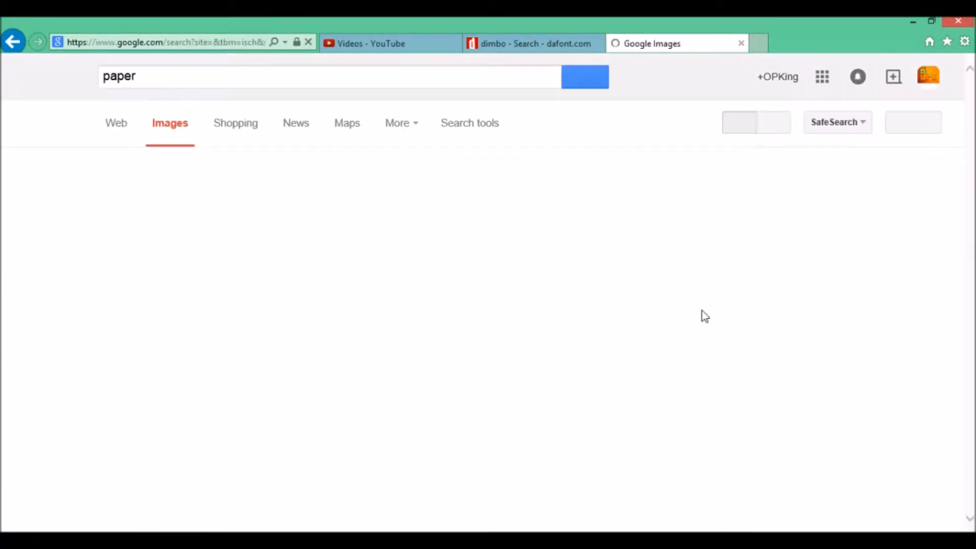
Find the crumpled paper texture from PSDGraphics in the image results and copy the picture
scroll(473, 335, down, 5)
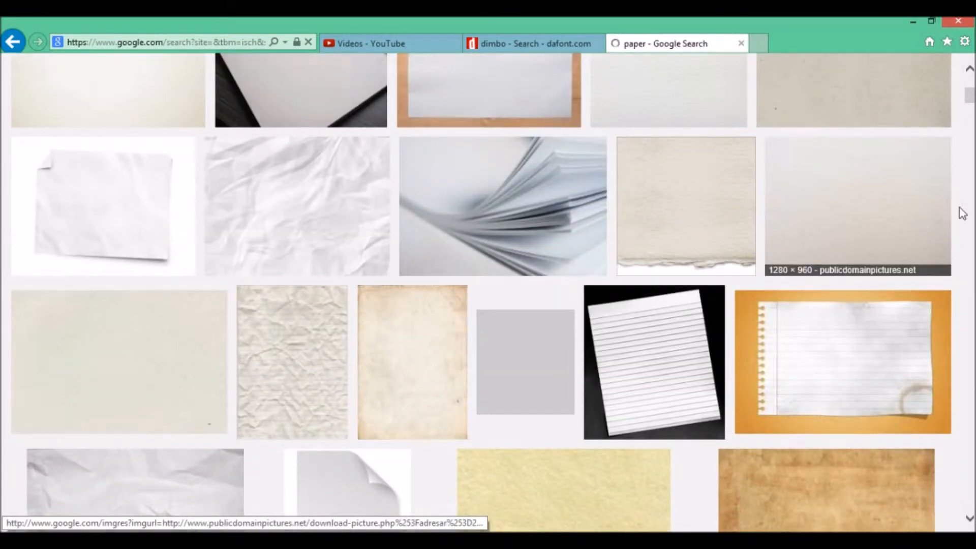
click(301, 222)
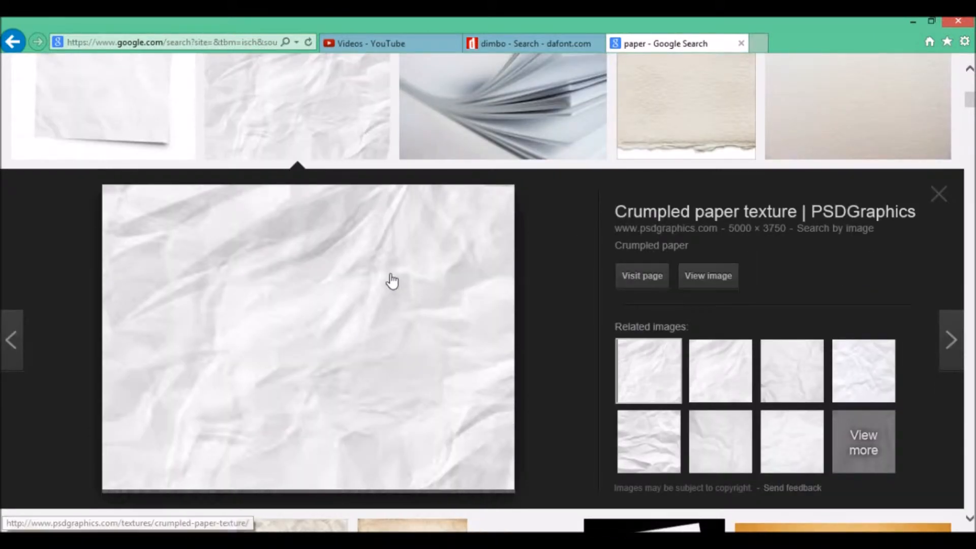
right_click(382, 297)
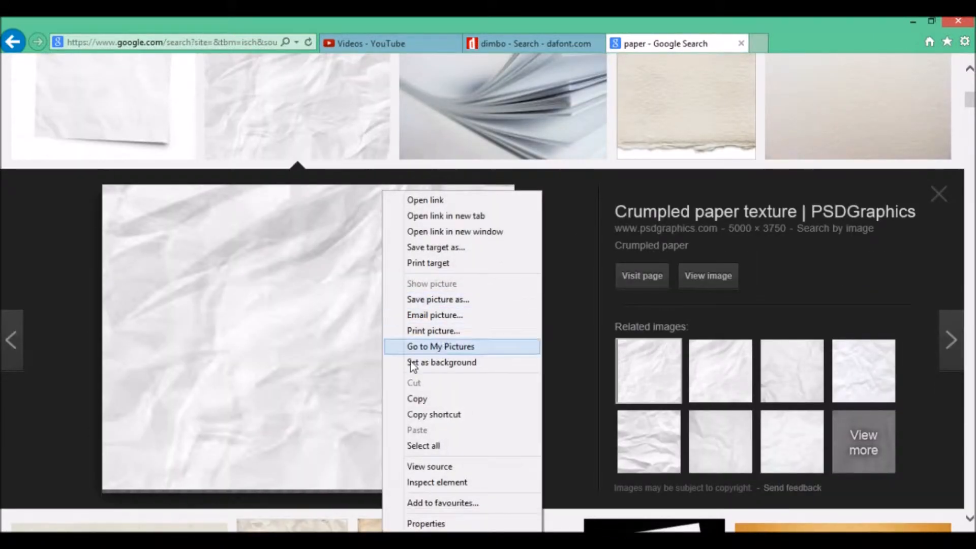
click(456, 399)
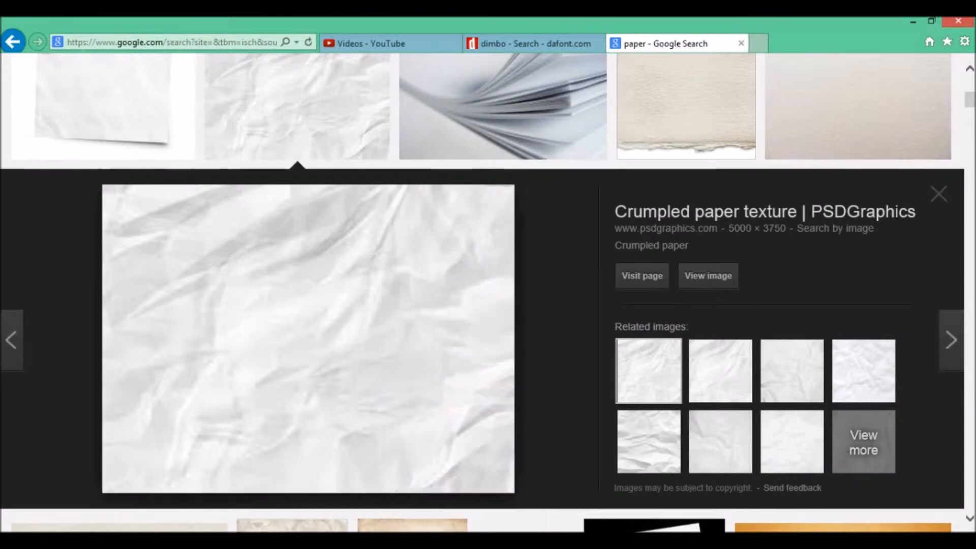
Switch back to paint.net and paste the copied paper texture into the untitled image
click(278, 541)
click(349, 457)
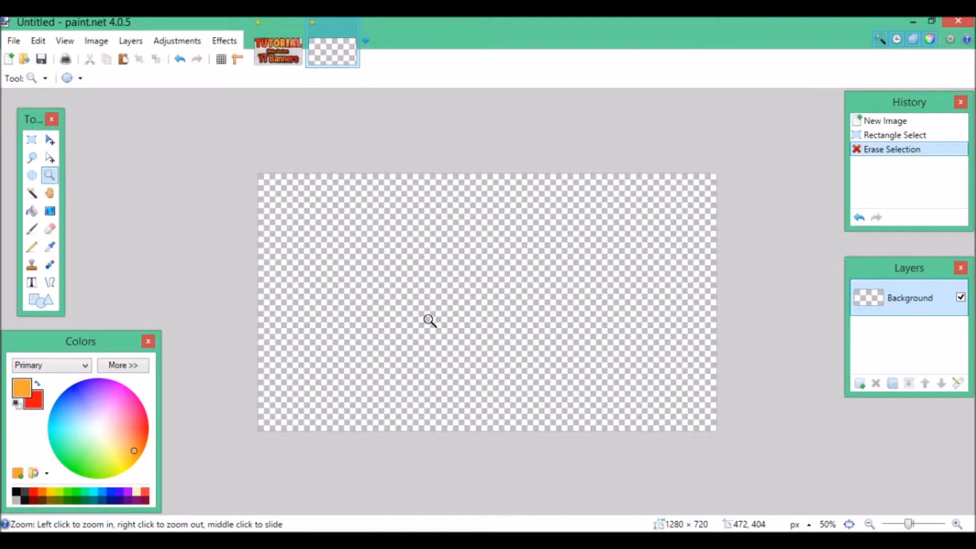
key(ctrl+v)
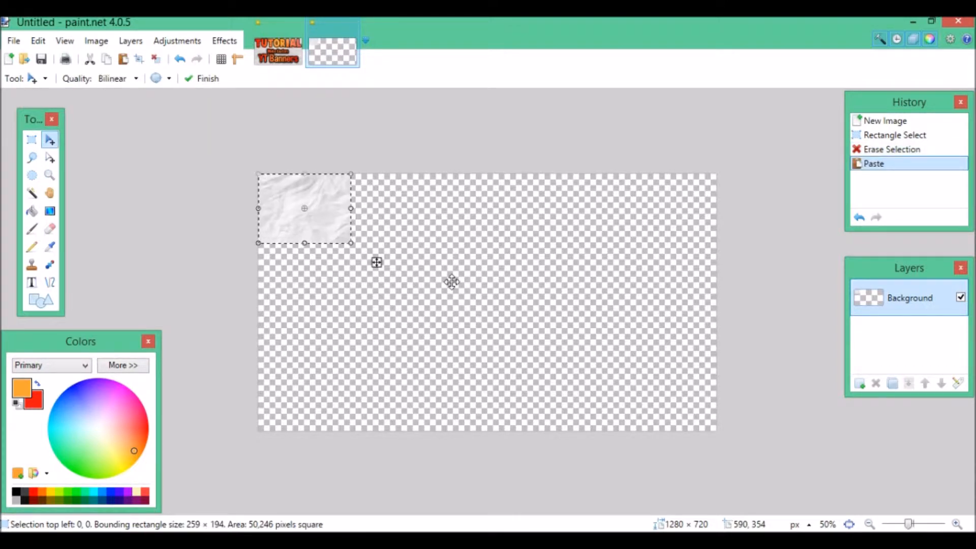
Stretch the pasted paper texture to about 1325 × 786 pixels so it covers the whole canvas, and deselect it
drag(352, 243, 756, 452)
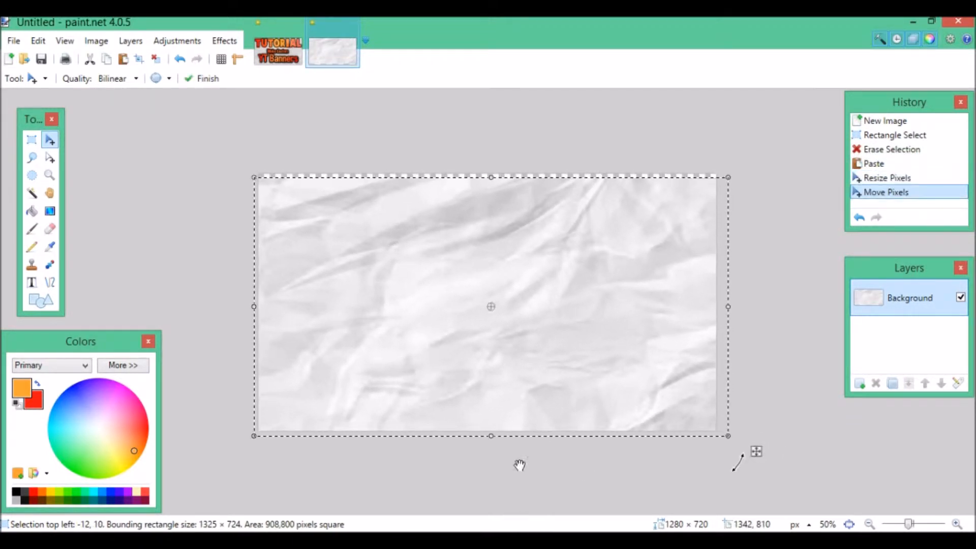
drag(489, 179, 490, 162)
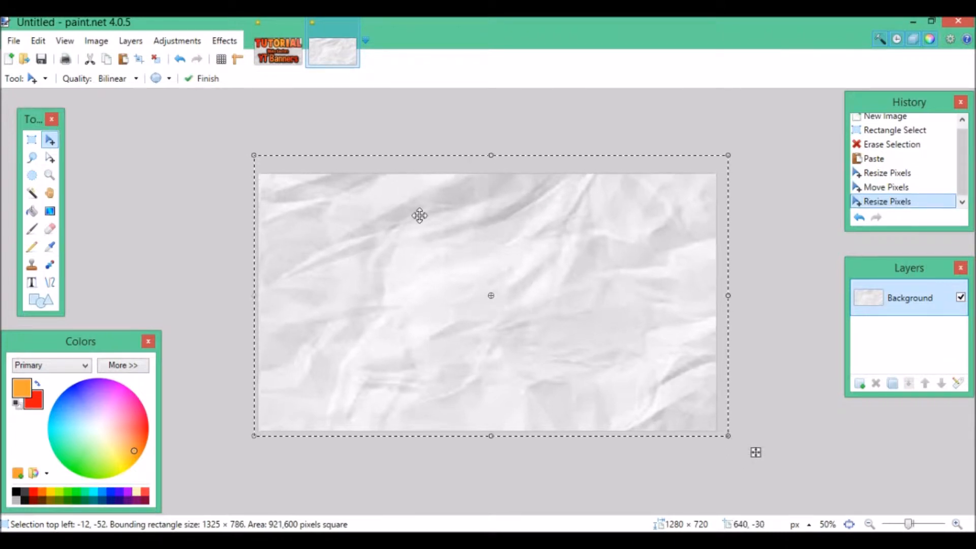
click(278, 51)
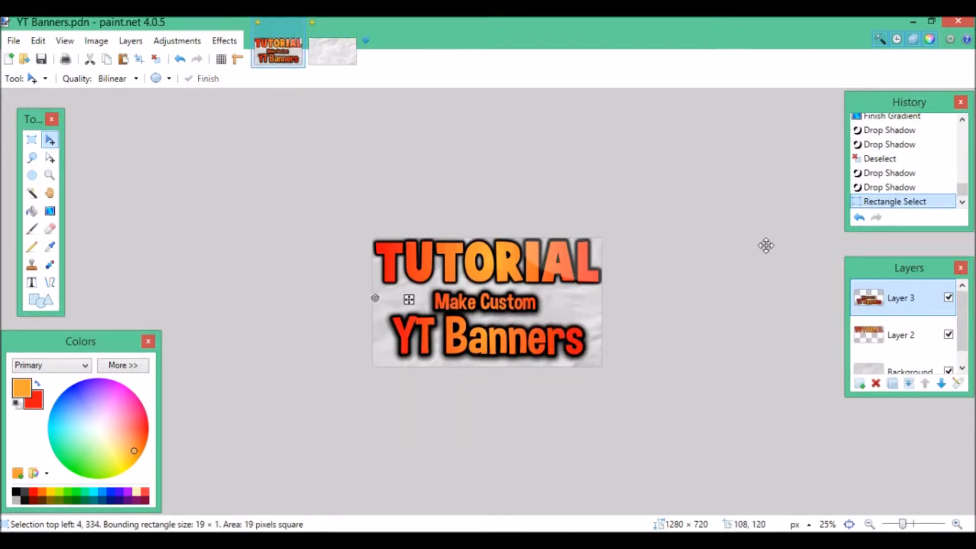
click(329, 57)
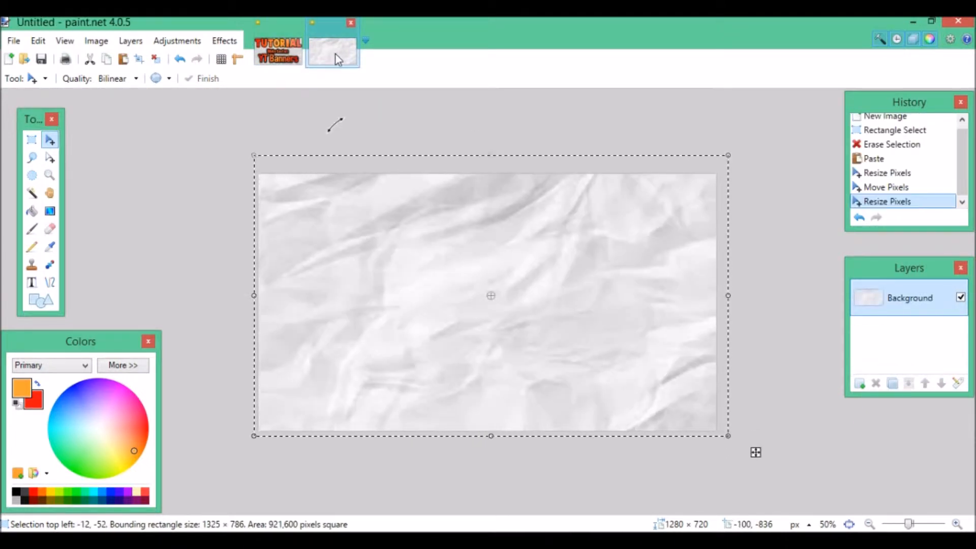
click(155, 59)
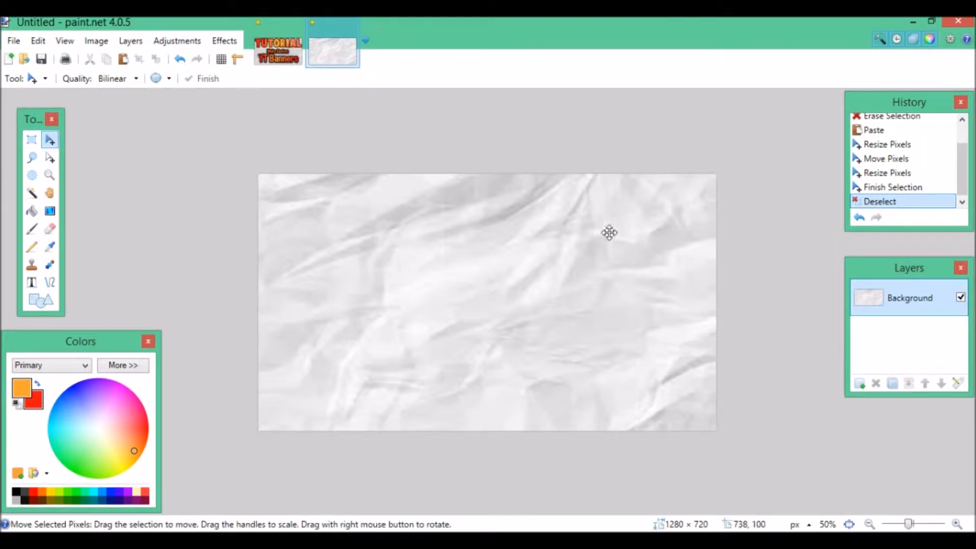
Add a new layer above the paper background and activate the Text tool
click(857, 383)
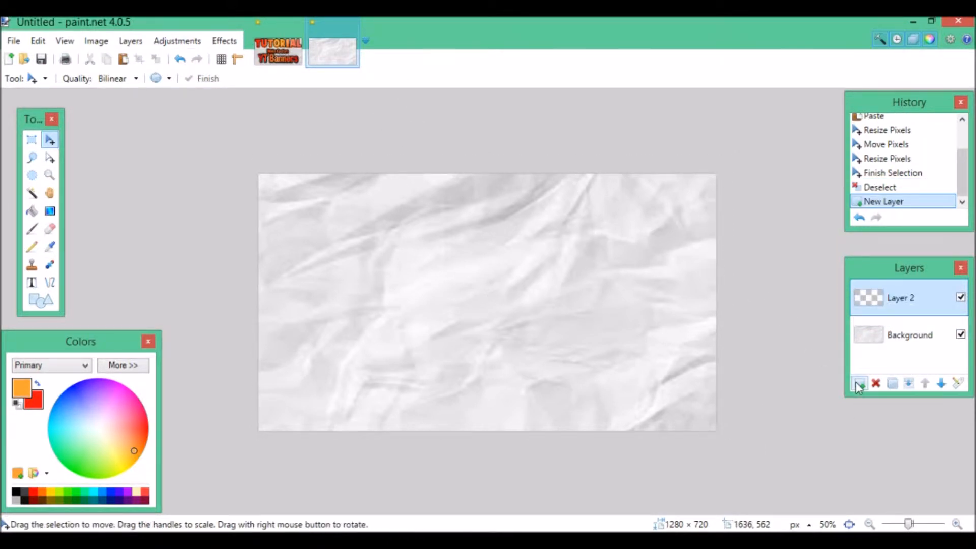
click(31, 282)
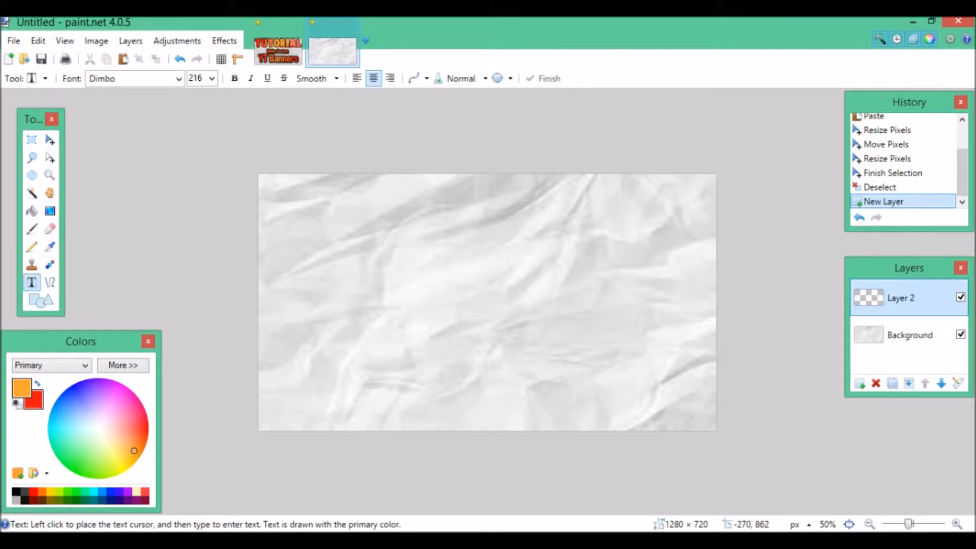
Switch to dafont.com in Internet Explorer and browse the Comic and Cartoon fonts under the Fancy theme
mouse_move(247, 540)
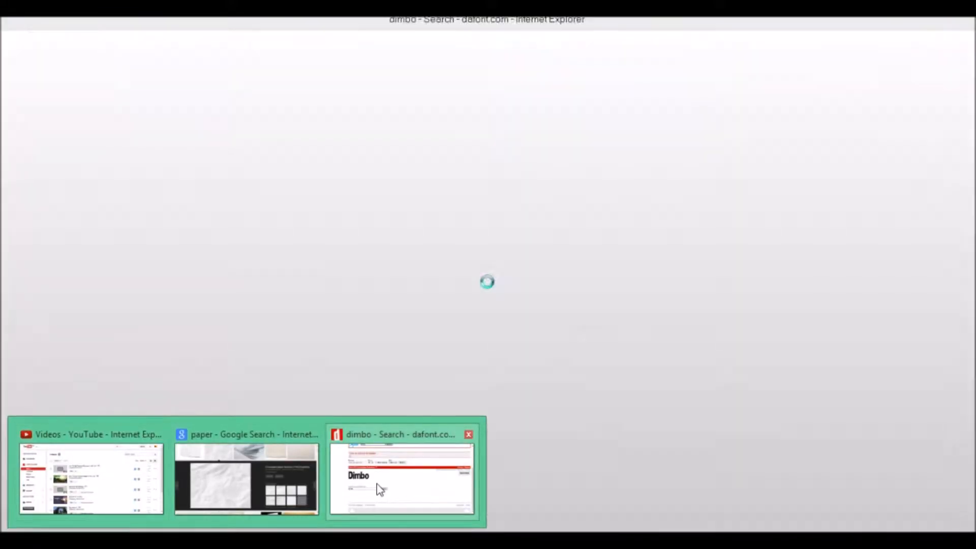
click(380, 490)
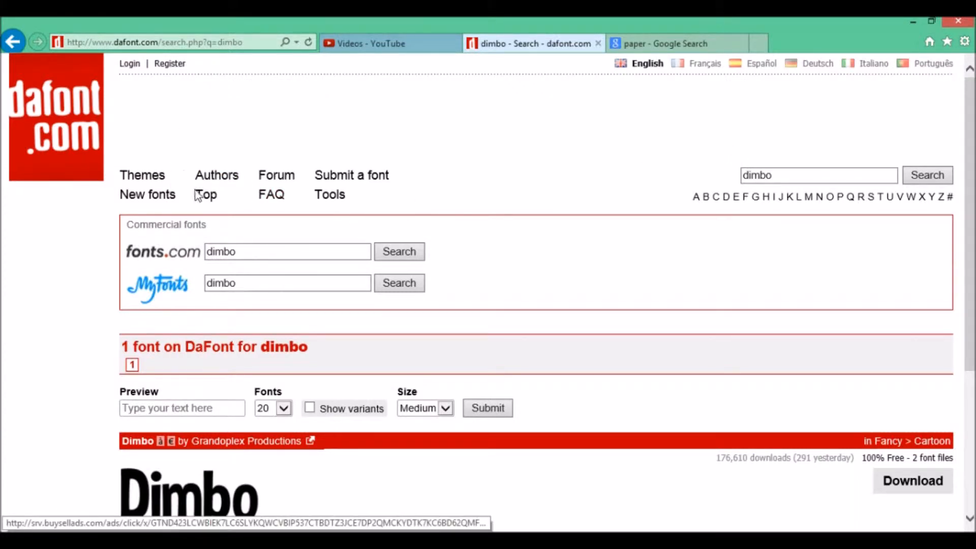
click(154, 182)
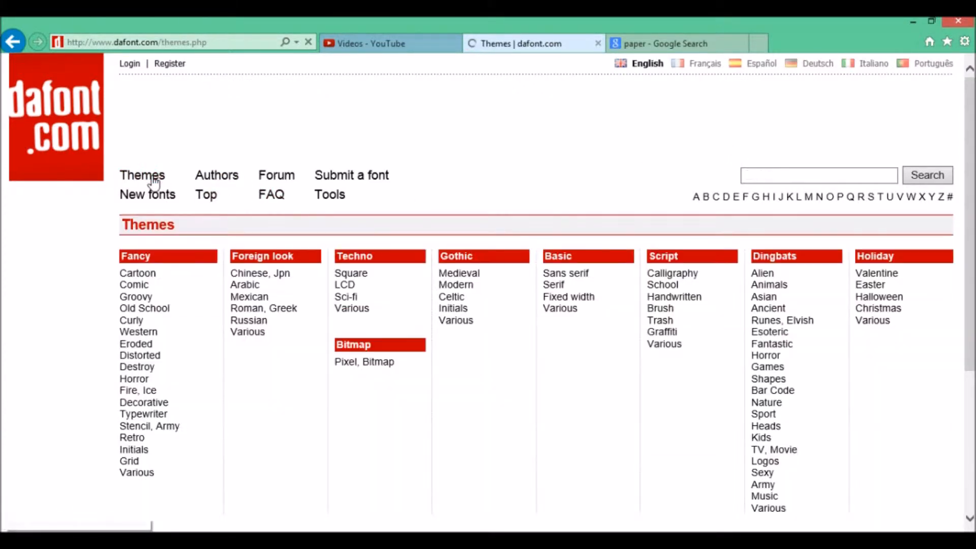
click(158, 283)
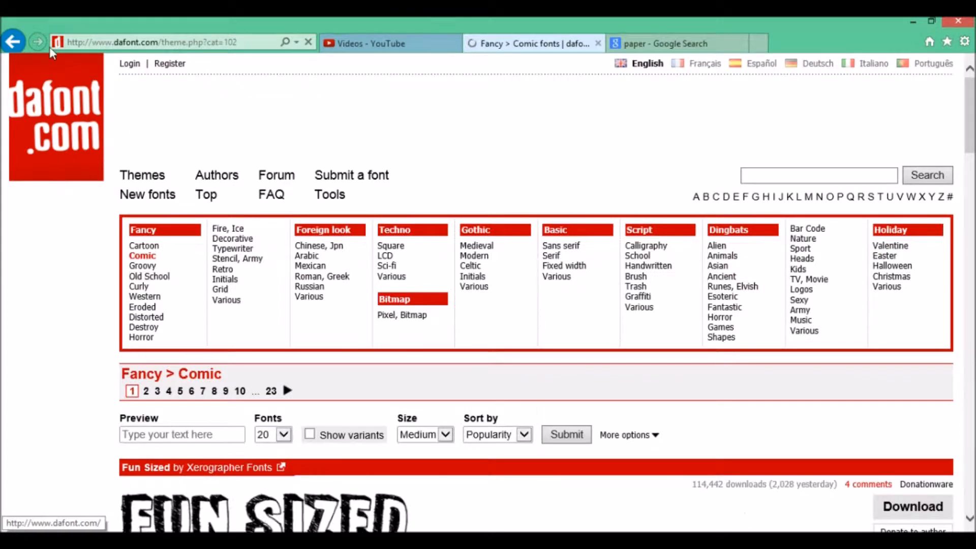
click(22, 40)
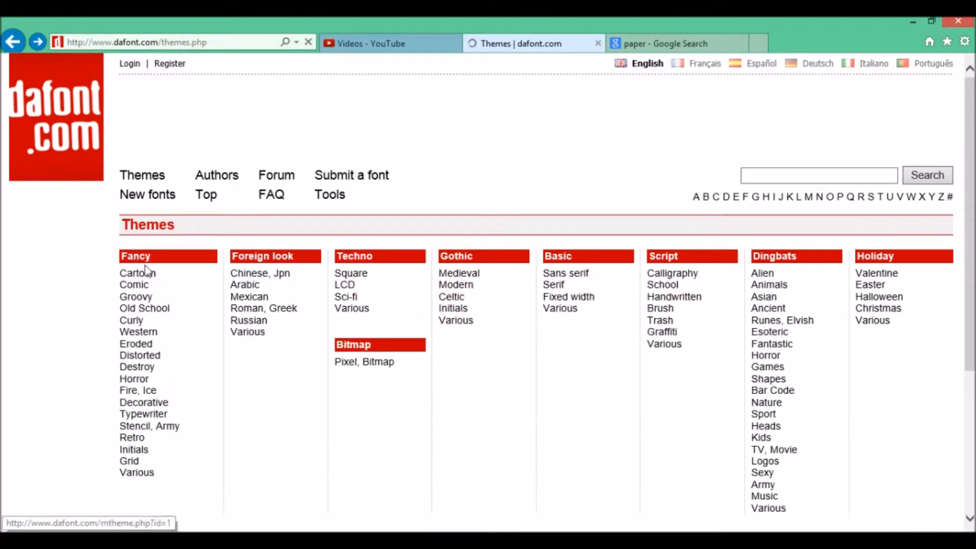
click(148, 271)
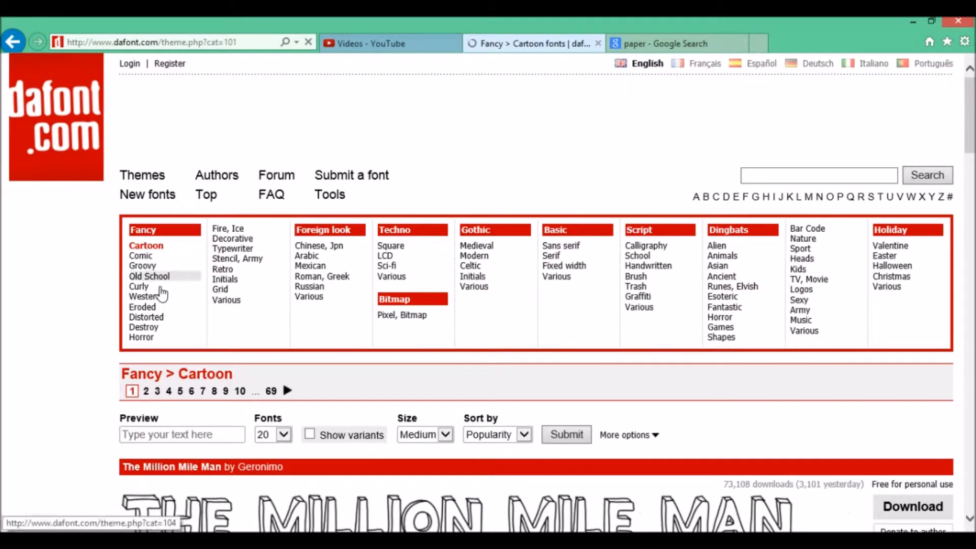
scroll(370, 425, down, 10)
scroll(663, 213, down, 5)
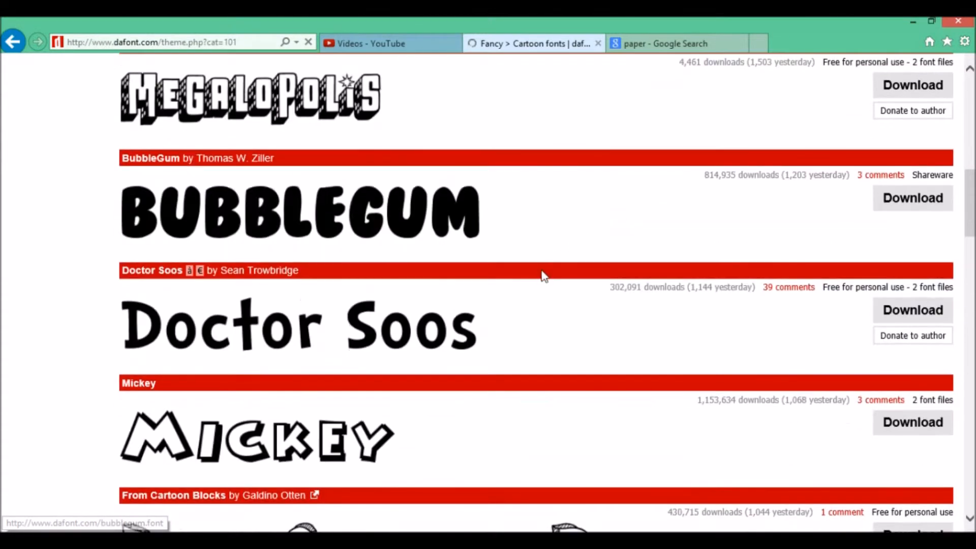
scroll(521, 396, down, 6)
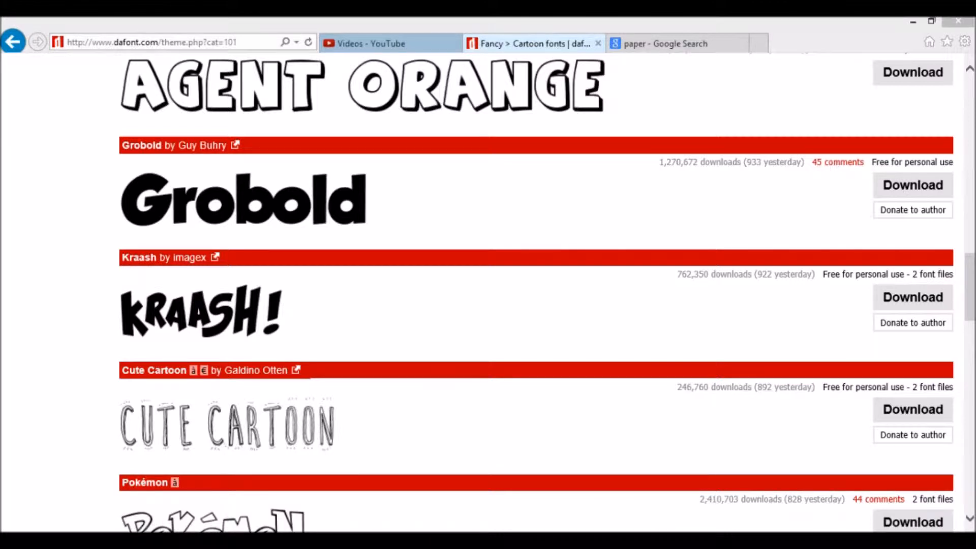
Switch to the YT Banners image in paint.net and look through the installed fonts, and return to the untitled image
click(245, 450)
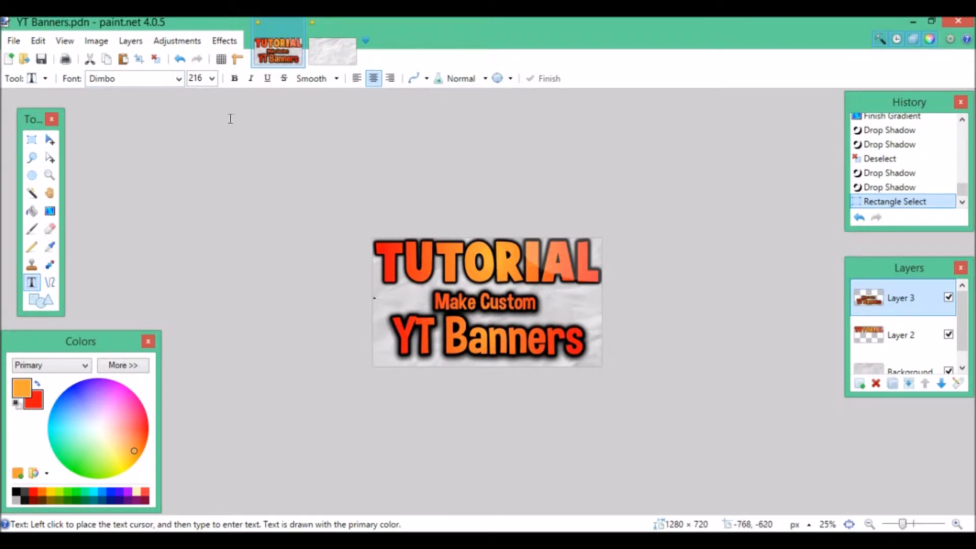
click(179, 79)
drag(297, 266, 271, 486)
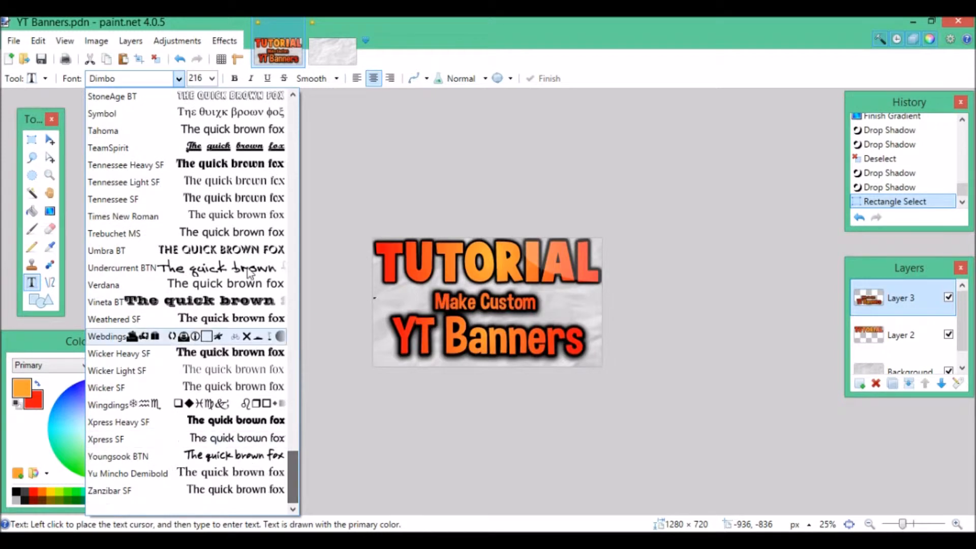
click(359, 178)
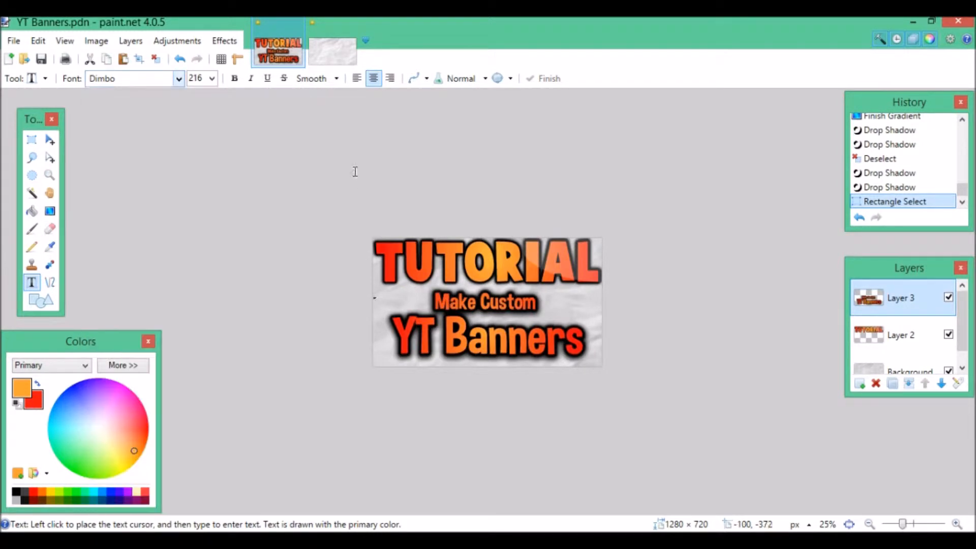
click(338, 46)
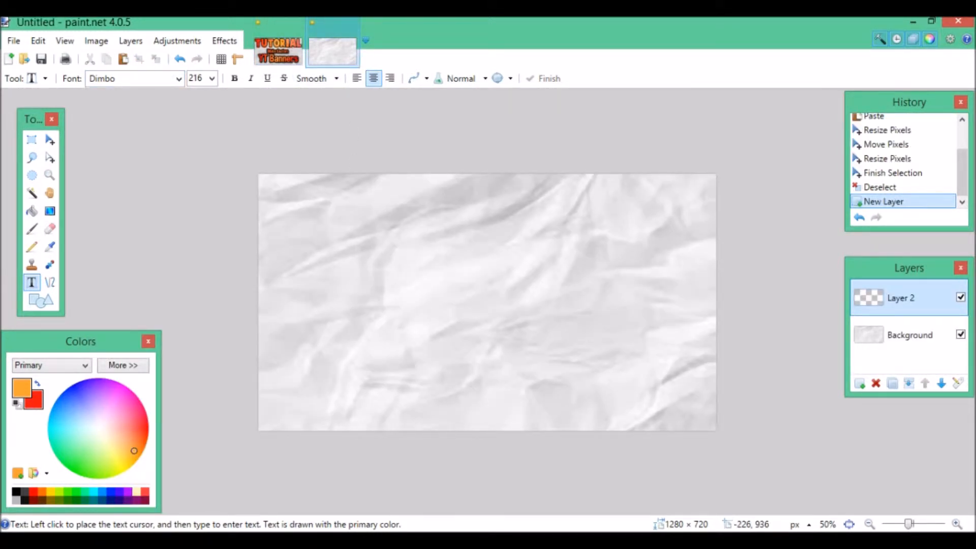
Switch to dafont.com in Internet Explorer and go back to the cartoonist search results to examine the Cartoonist fonts
mouse_move(244, 540)
click(404, 470)
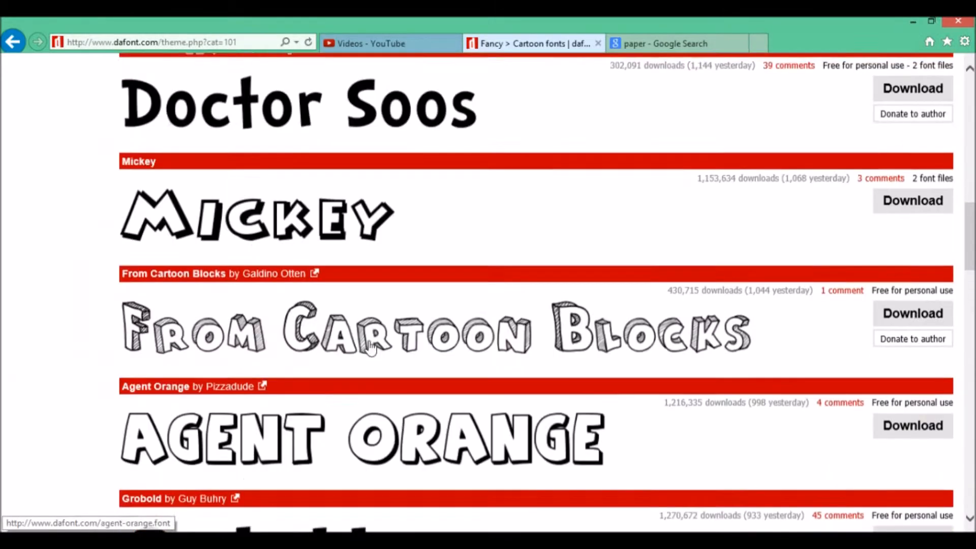
click(9, 40)
click(9, 41)
click(9, 41)
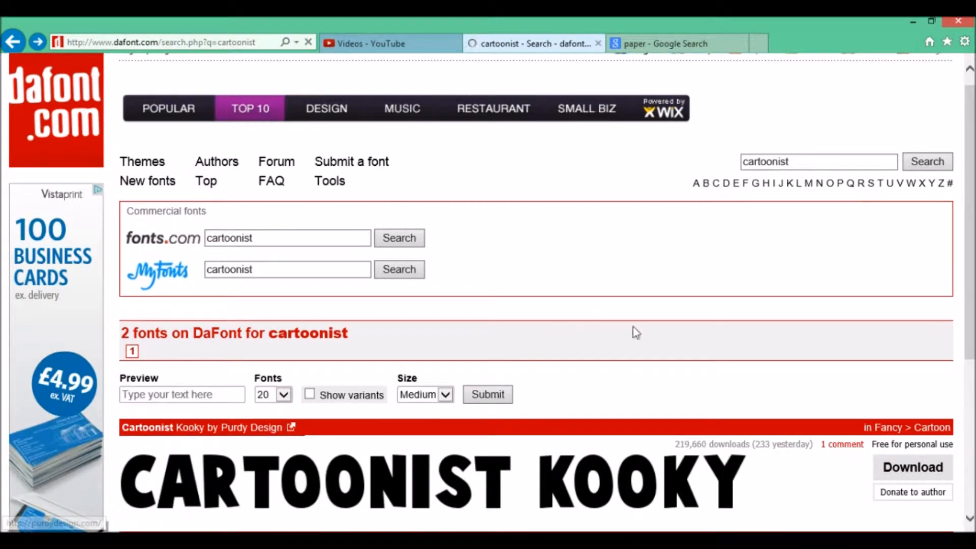
scroll(506, 440, down, 4)
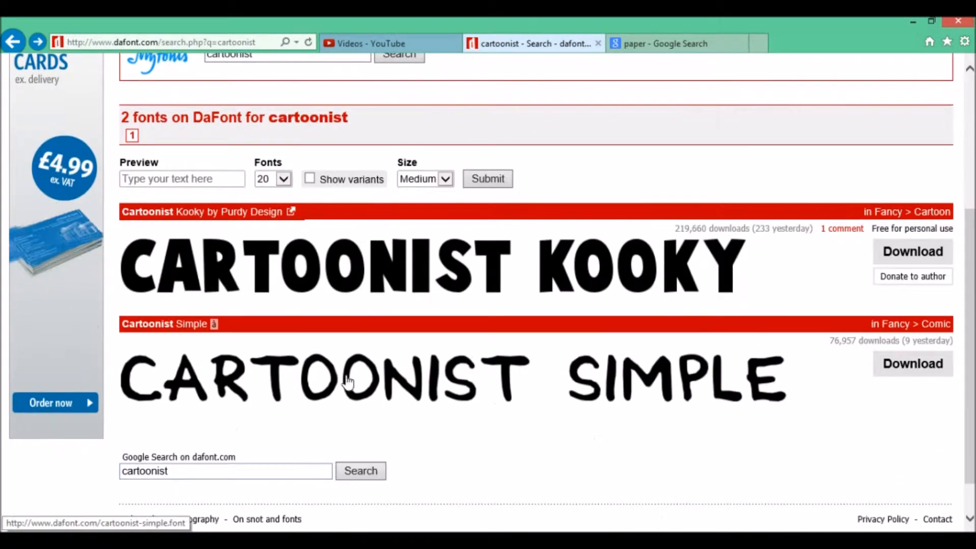
scroll(558, 465, up, 1)
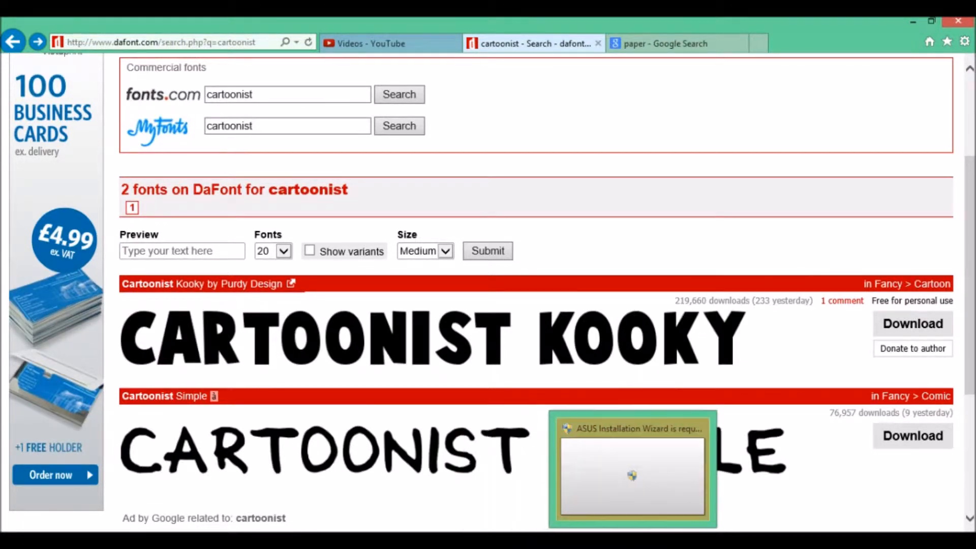
right_click(626, 526)
click(626, 516)
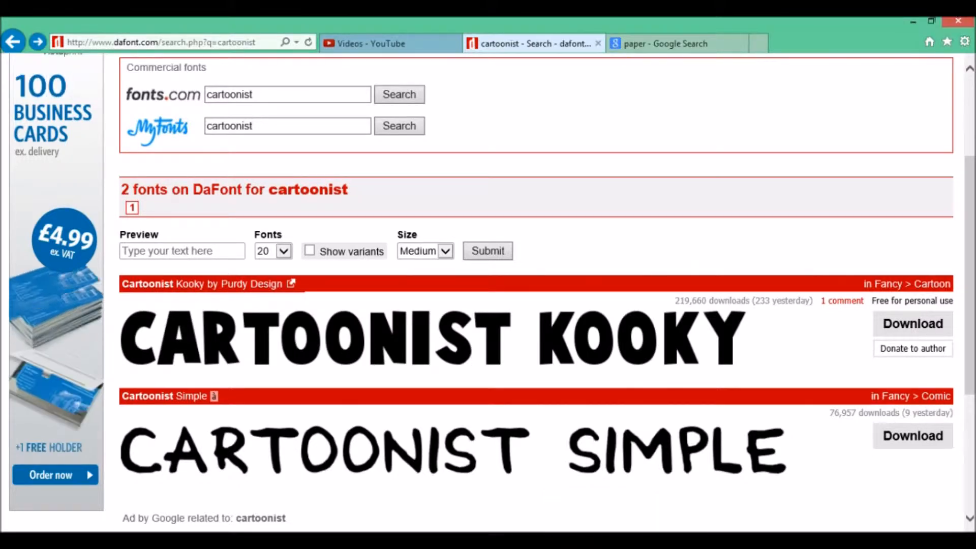
Switch back to the untitled image in paint.net and set the text font to Cartoonist
click(307, 530)
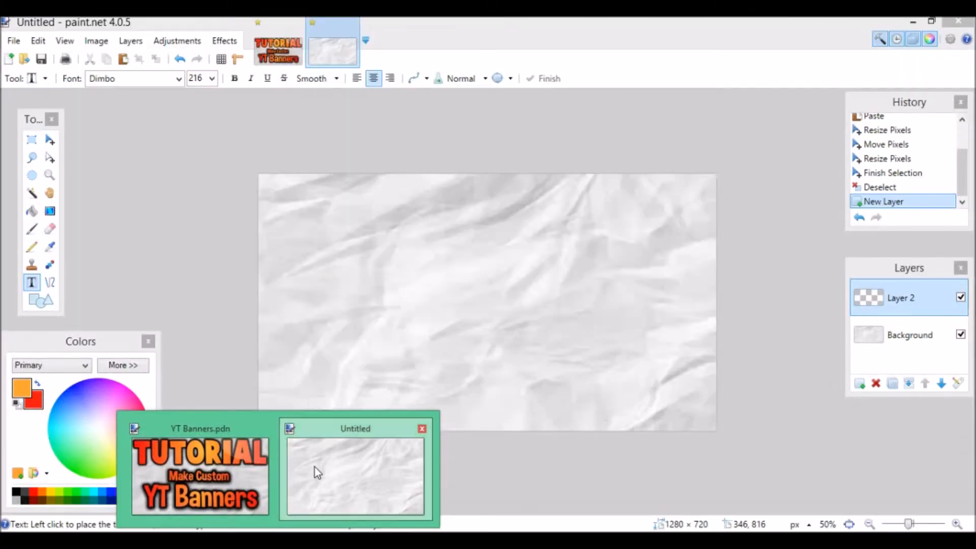
click(315, 468)
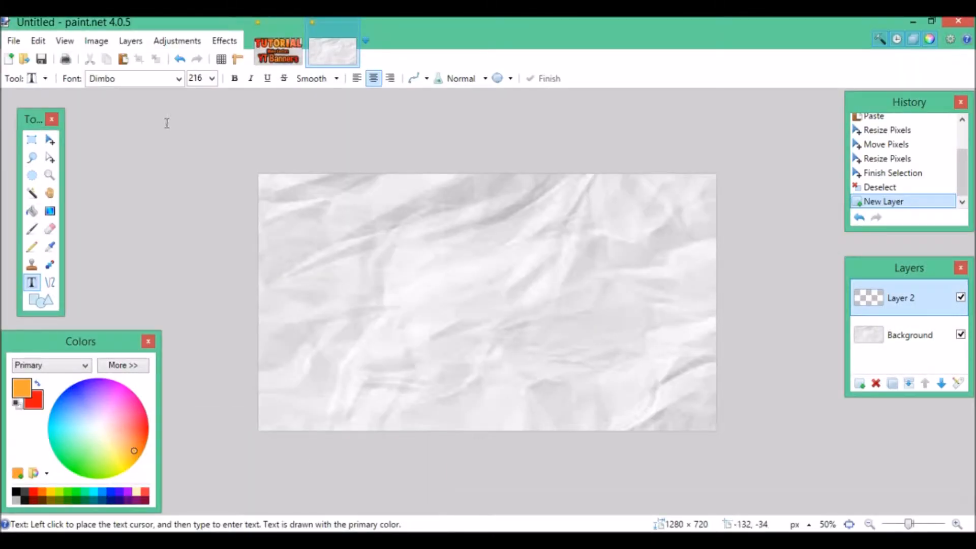
click(178, 82)
drag(294, 267, 290, 194)
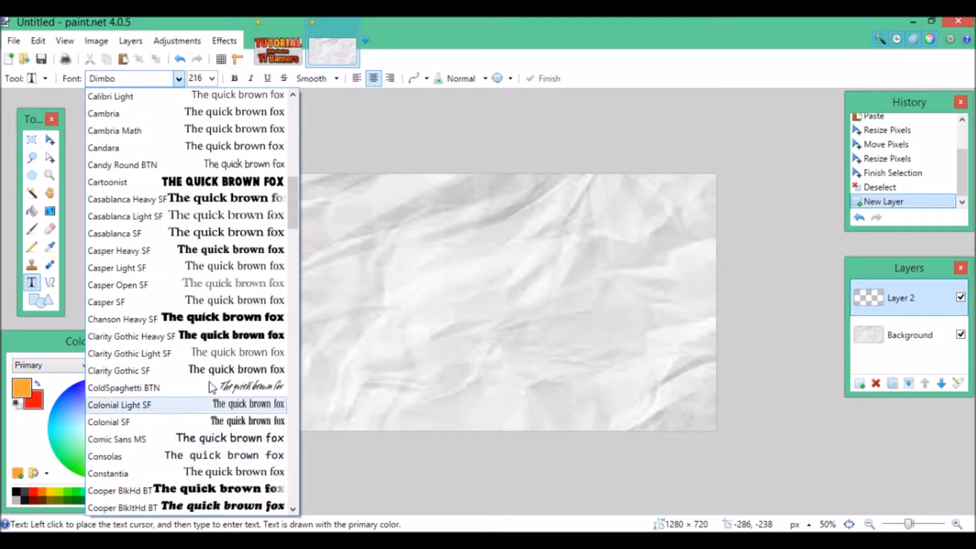
scroll(222, 353, down, 1)
scroll(222, 354, down, 3)
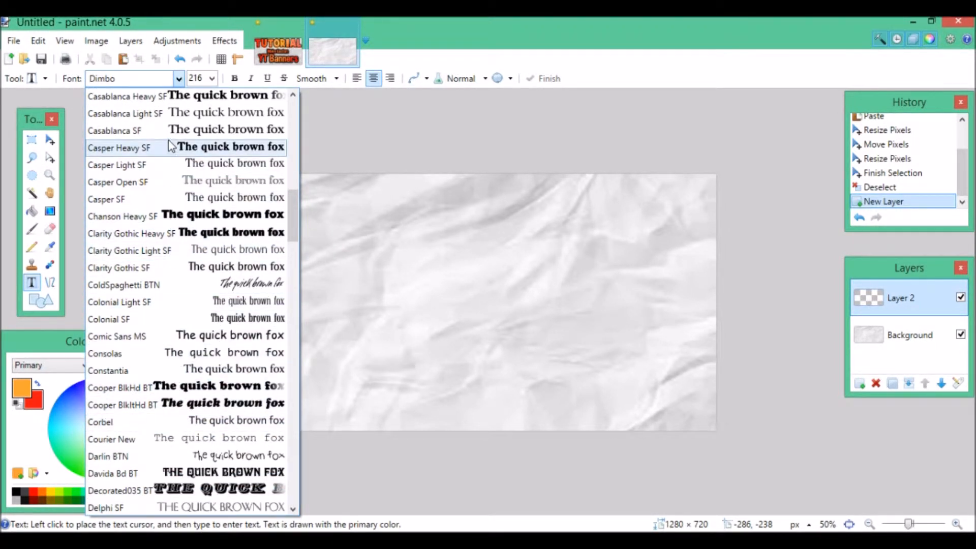
drag(294, 224, 297, 200)
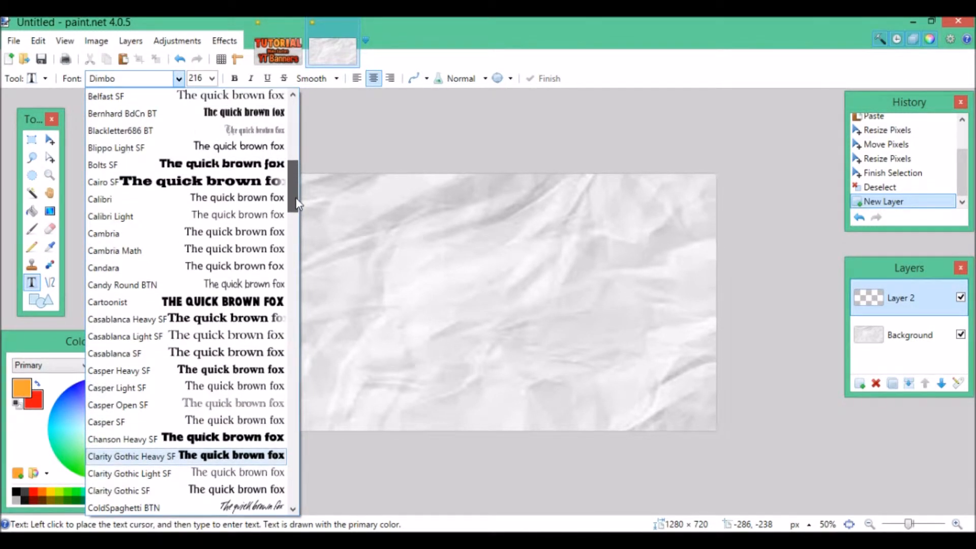
drag(298, 206, 298, 210)
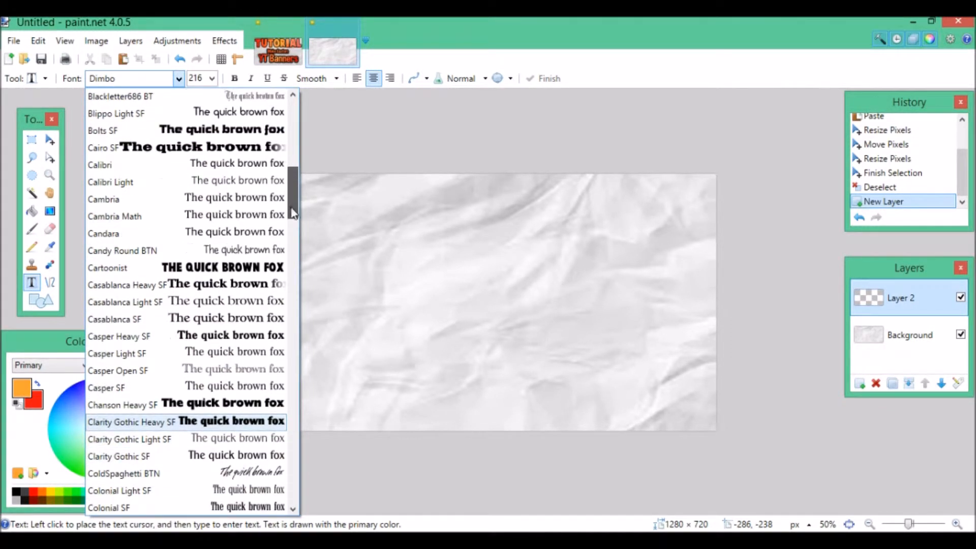
click(193, 269)
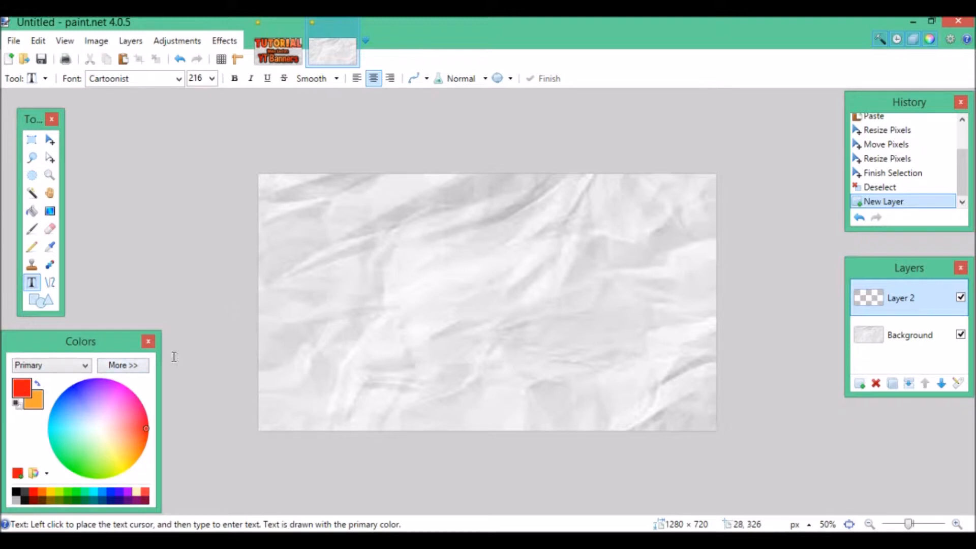
Make orange the primary colour and enter the heading TUTUTORIA centred near the canvas's upper edge at size 216
click(40, 384)
click(495, 210)
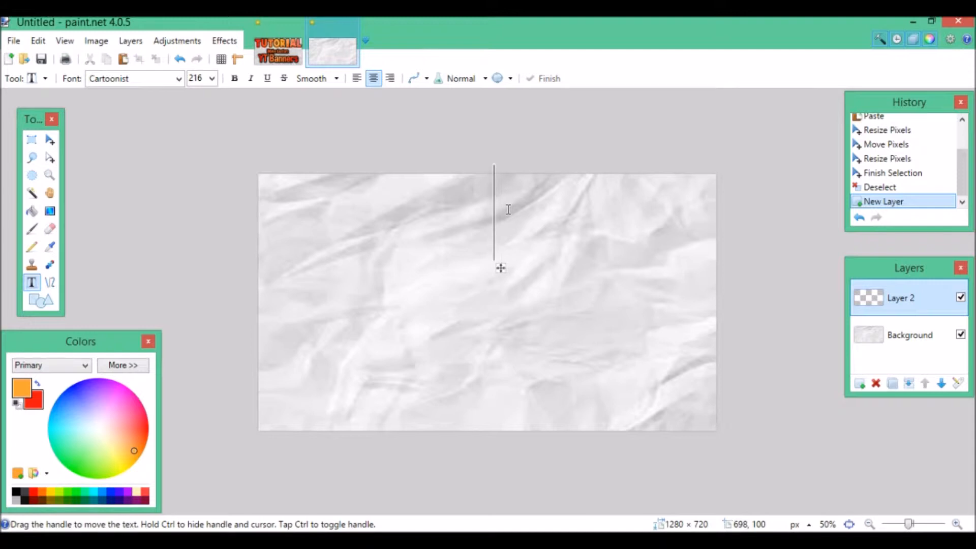
text(TU)
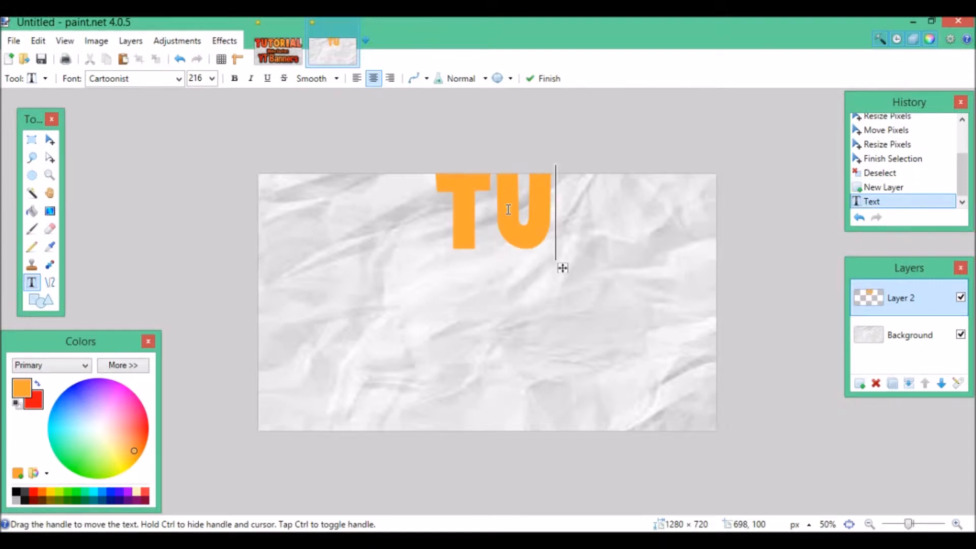
text(T)
text(UT)
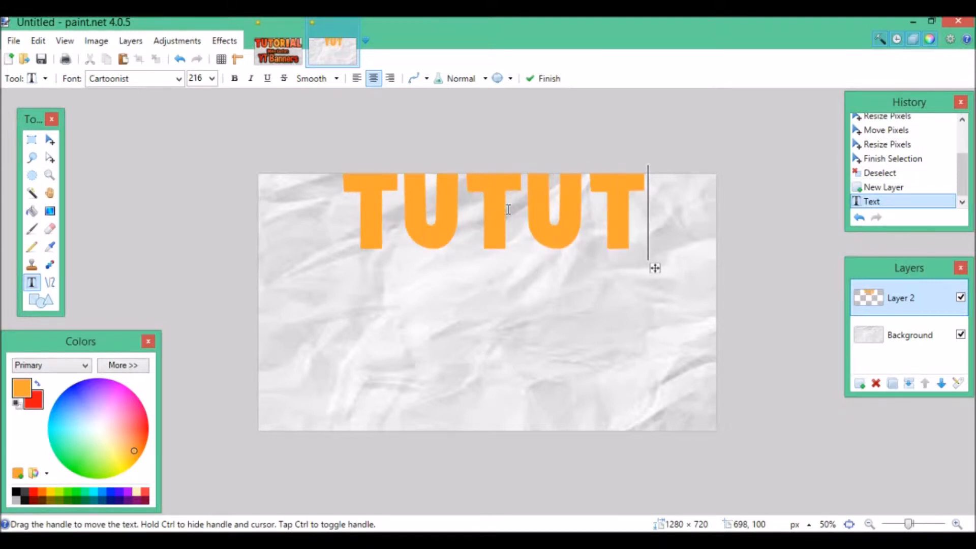
text(ORIA)
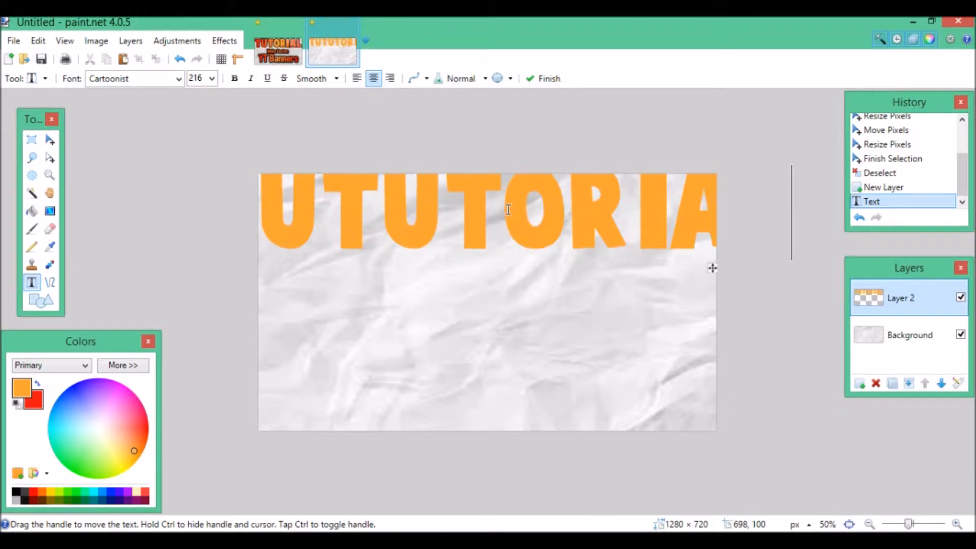
Reduce the heading's font size to 192 and move the text down by about 100 pixels
click(212, 79)
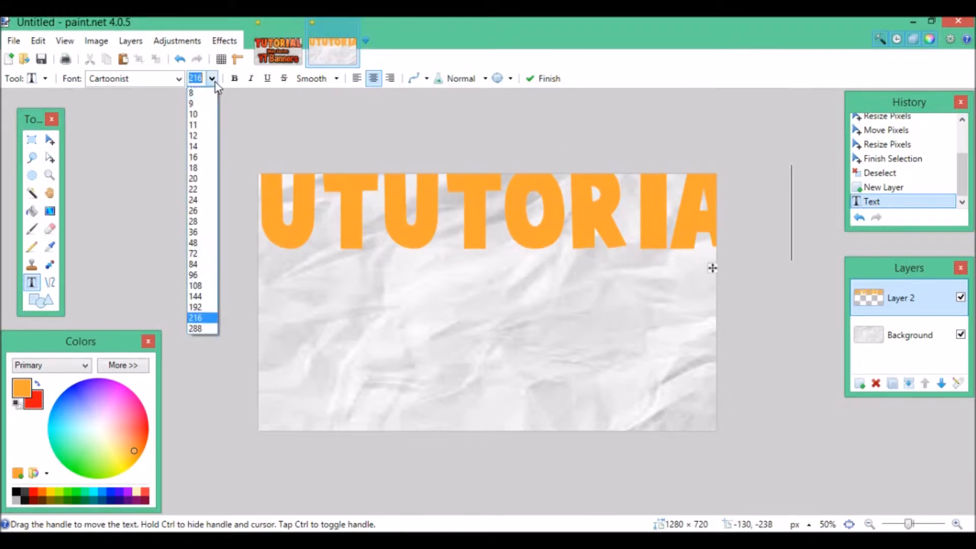
click(203, 308)
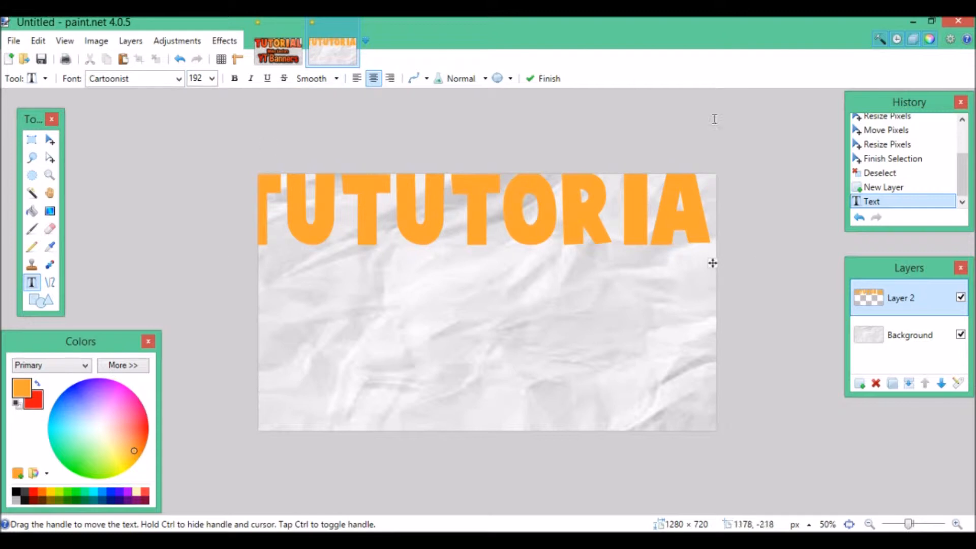
drag(713, 265, 712, 314)
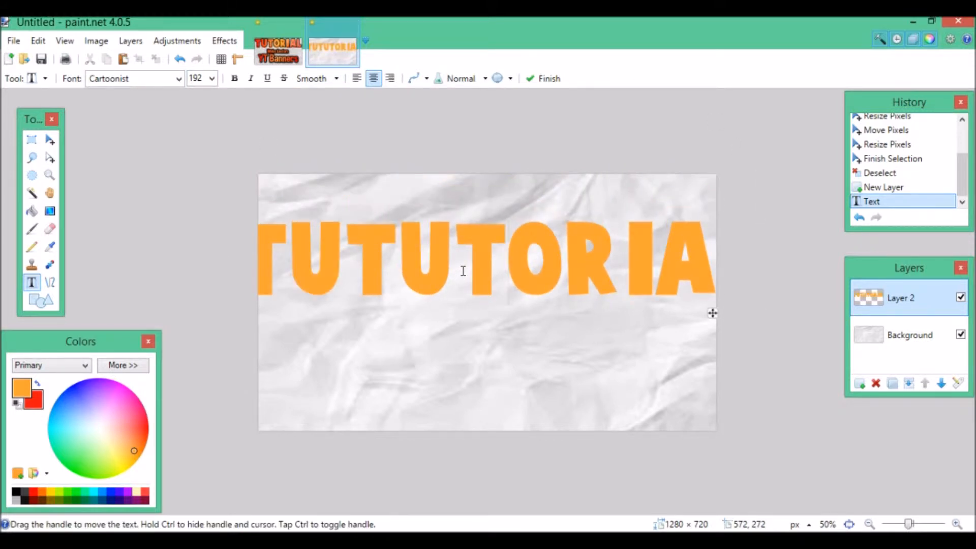
Correct the heading to read TUTORIAL and move it up so it sits near the canvas's upper edge
key(BackSpace)
key(BackSpace)
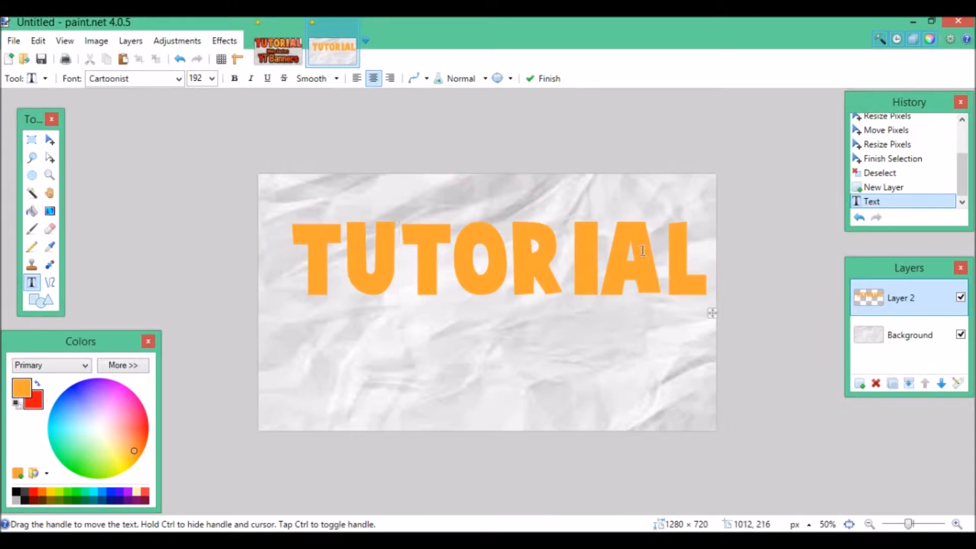
drag(712, 316, 705, 288)
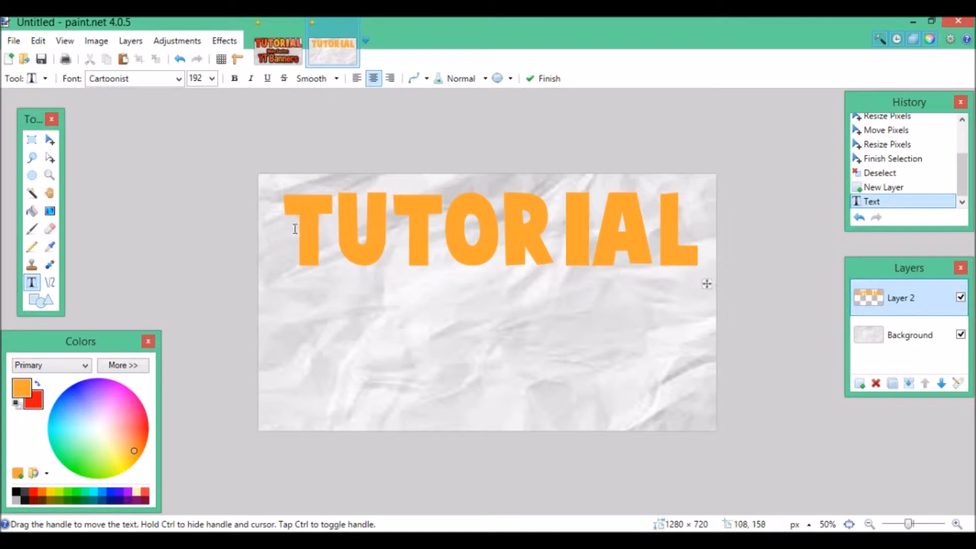
Select all the orange TUTORIAL letters with the Magic Wand at 50% tolerance and activate the Gradient tool
click(31, 194)
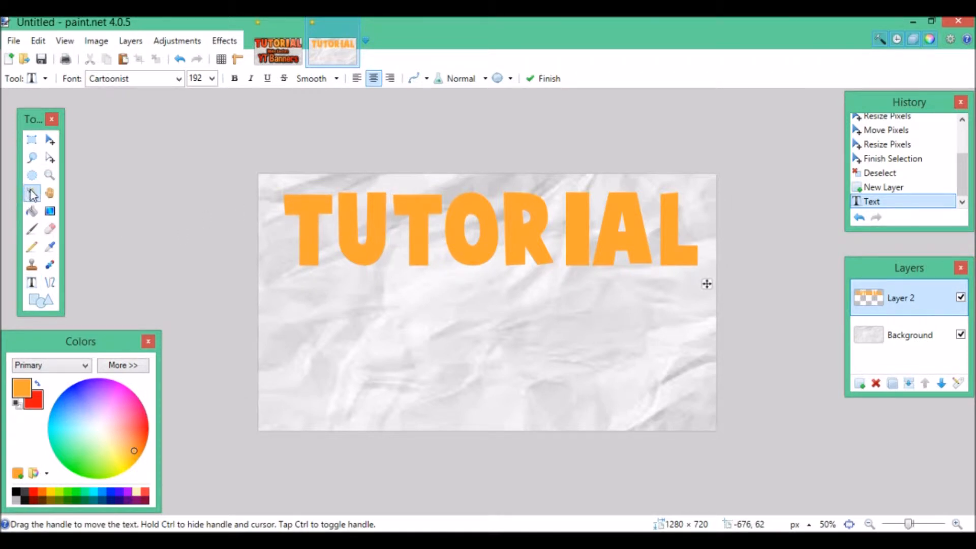
click(304, 209)
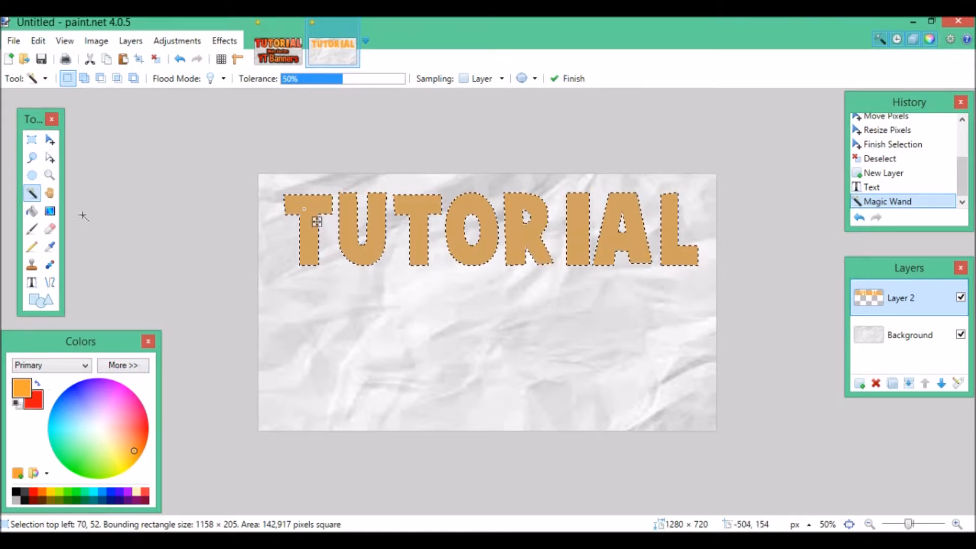
click(51, 212)
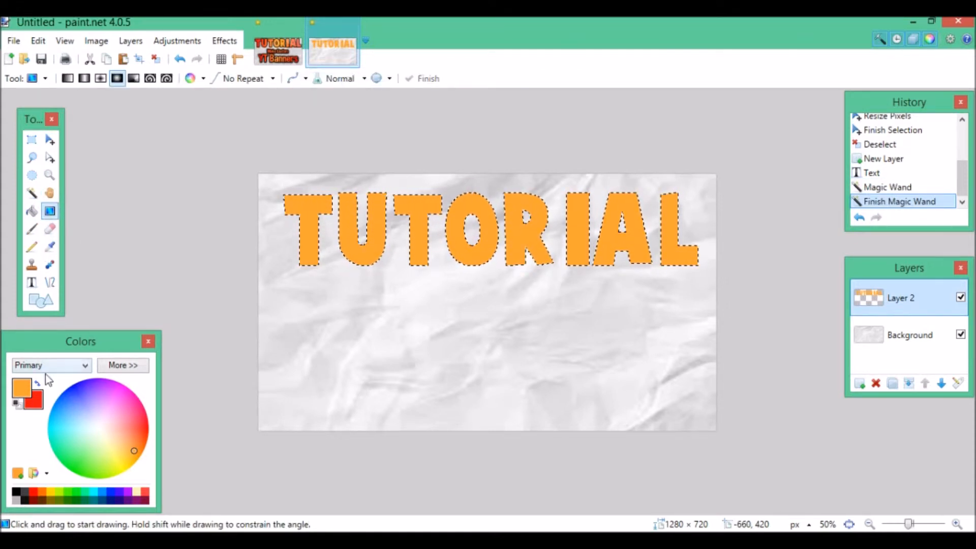
Fill the selected letters with a radial gradient from orange at the word's centre to red, about 784 pixels long, and deselect them
drag(356, 228, 699, 229)
click(181, 59)
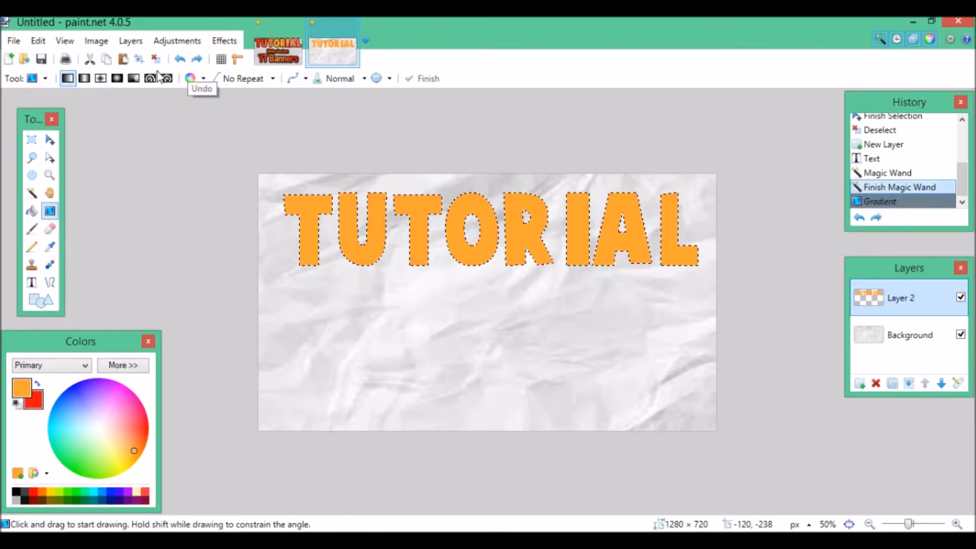
click(117, 78)
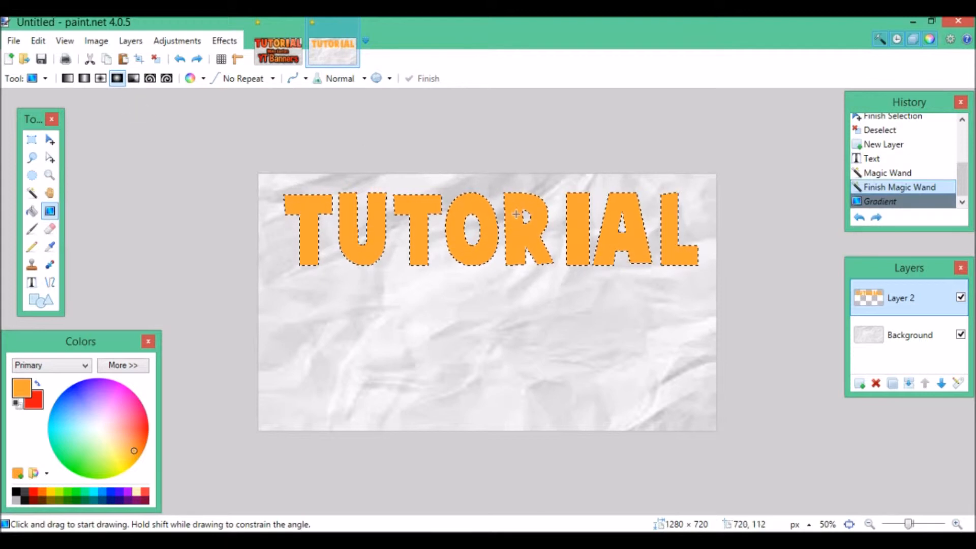
drag(490, 217, 721, 375)
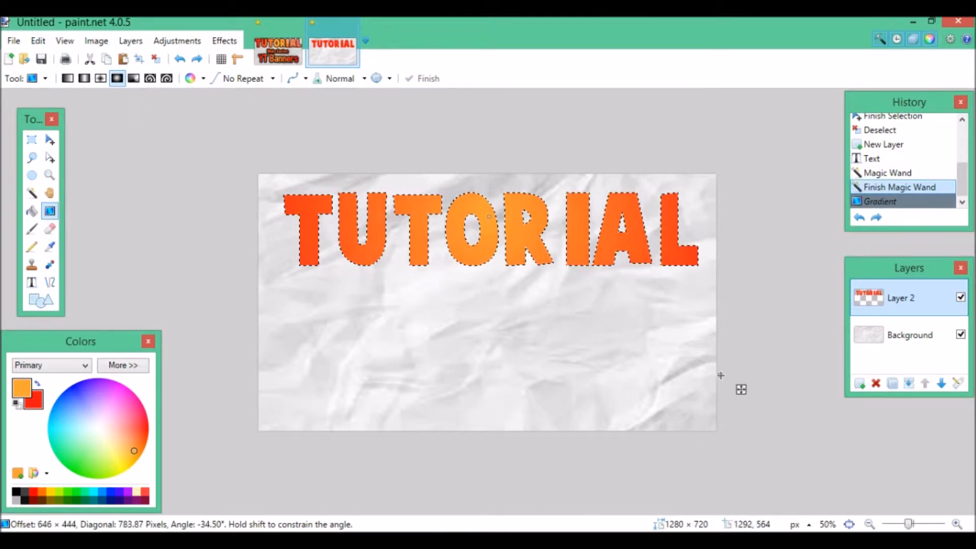
click(39, 386)
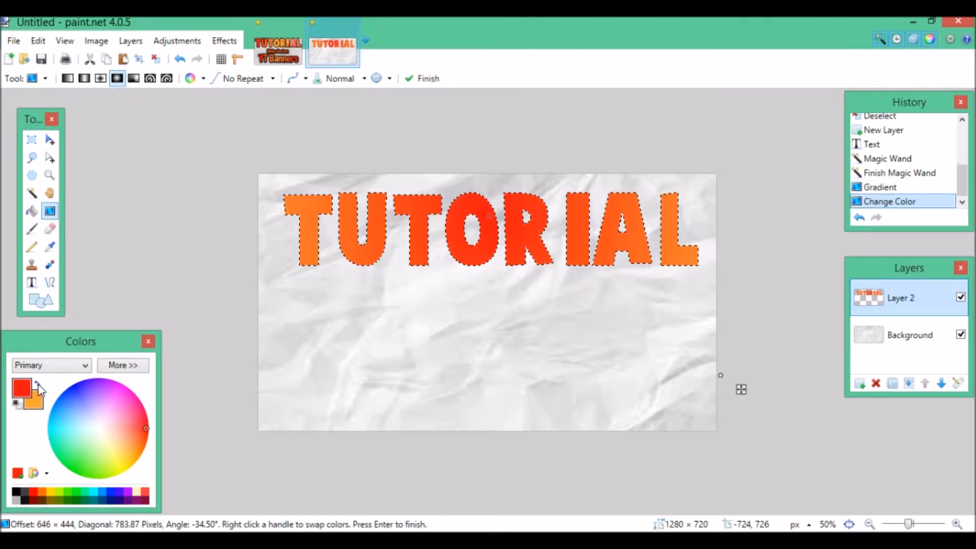
click(38, 385)
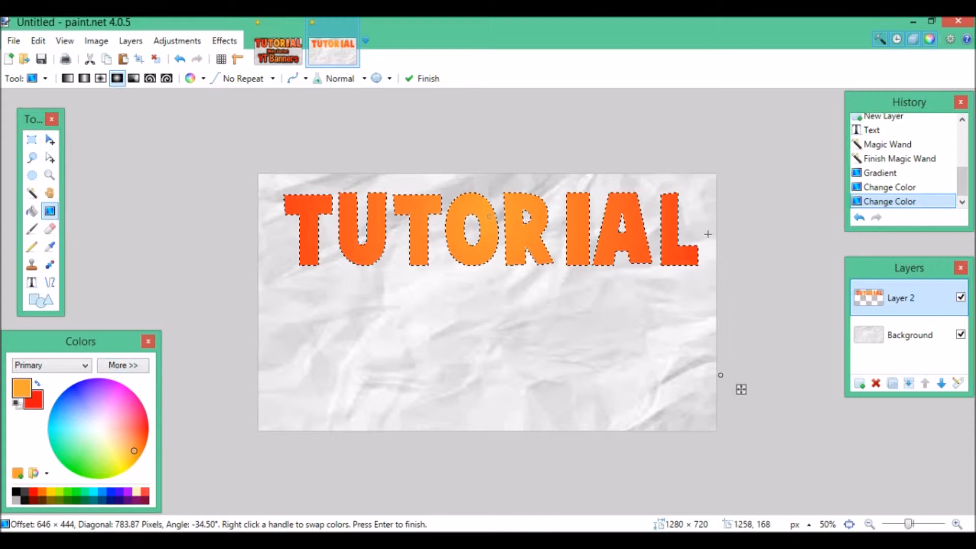
click(155, 59)
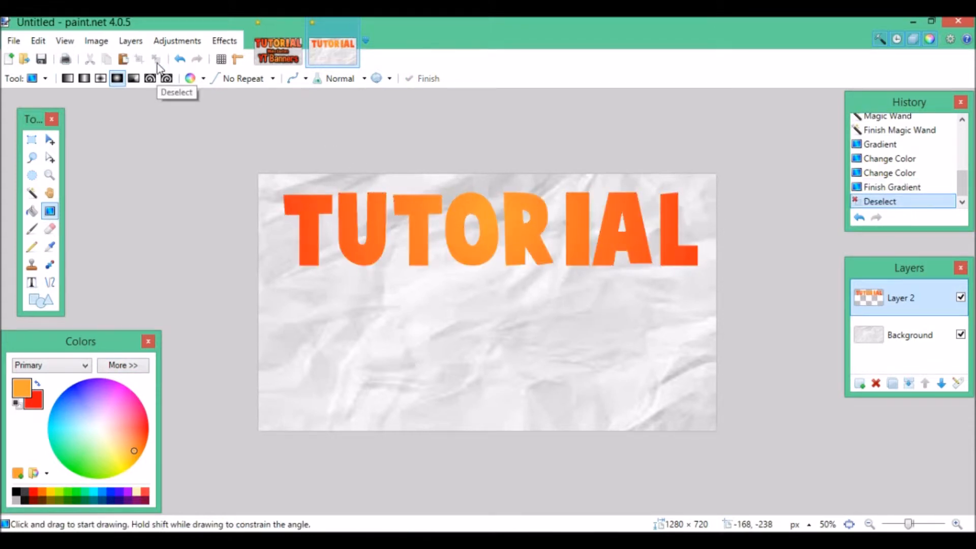
Start a Drop Shadow on the TUTORIAL lettering and reset its vertical offset to 0 and its widening and blur radii to 5
click(229, 41)
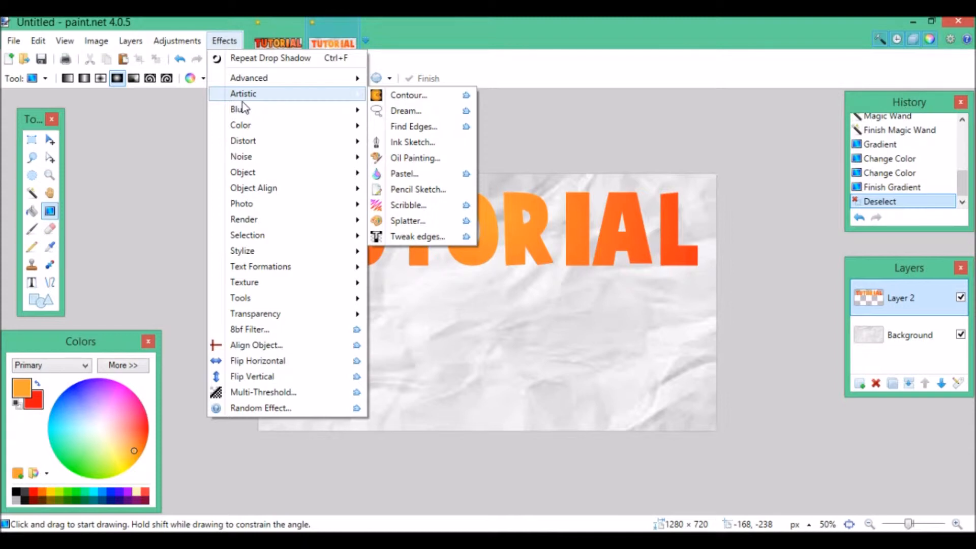
mouse_move(255, 173)
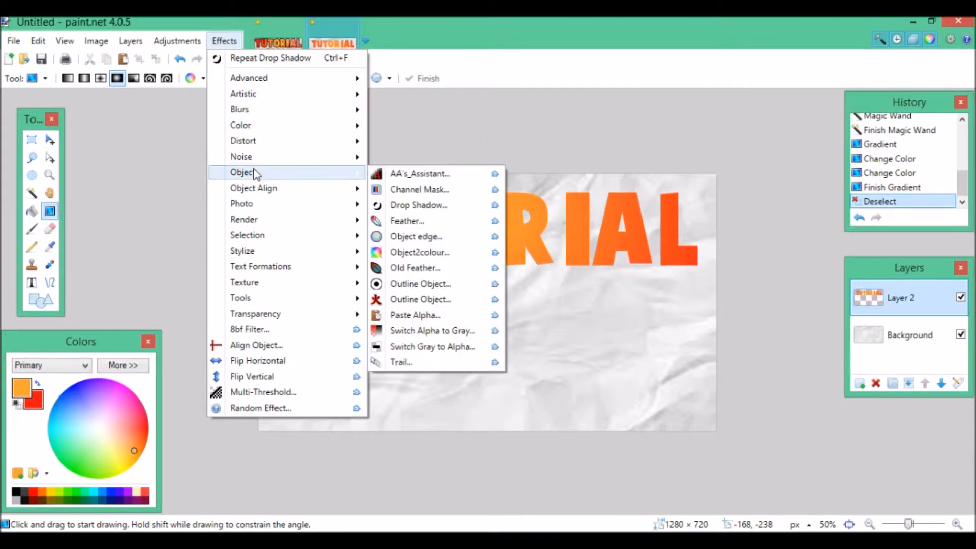
click(450, 205)
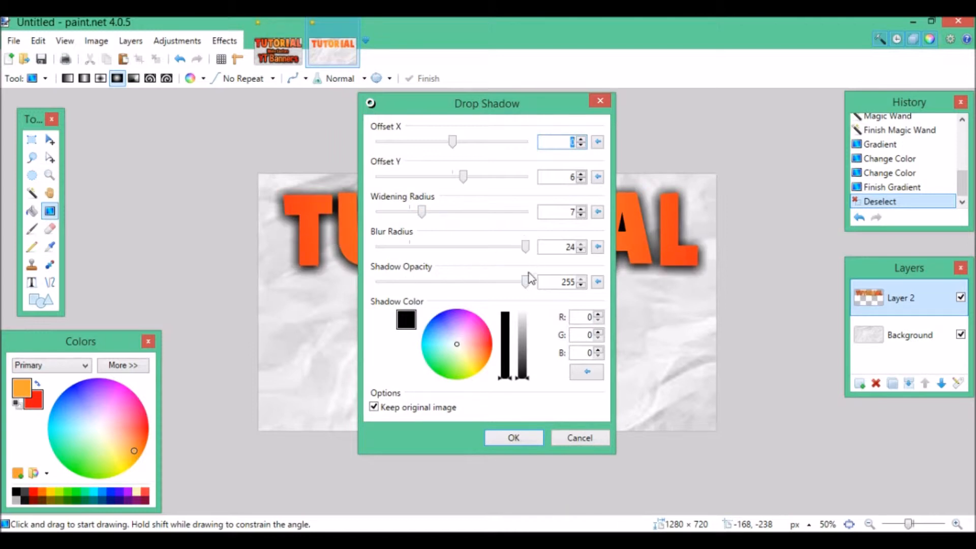
click(598, 248)
click(598, 211)
click(598, 177)
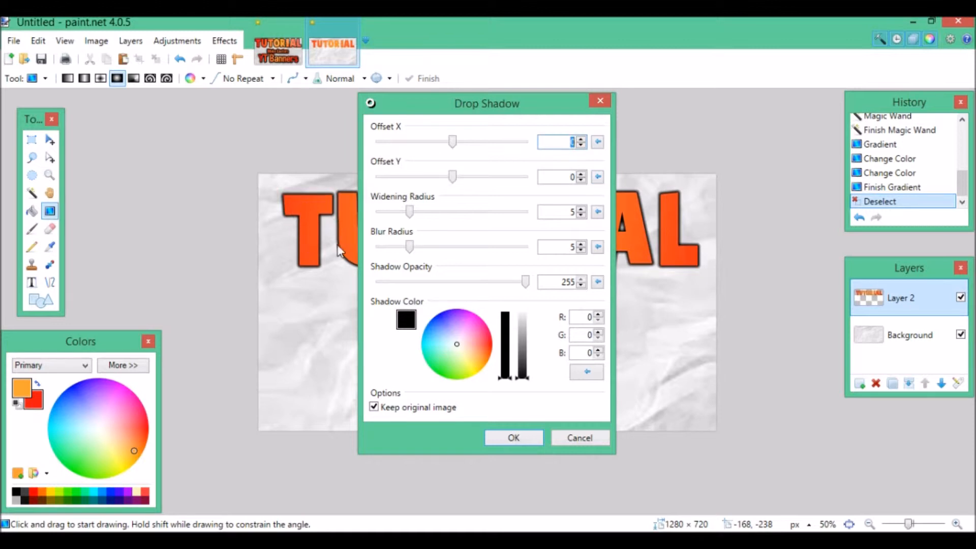
Set the shadow's widening radius to 13 and blur radius to 8 at opacity 255, and apply the black drop shadow
drag(413, 217, 460, 215)
drag(409, 249, 523, 248)
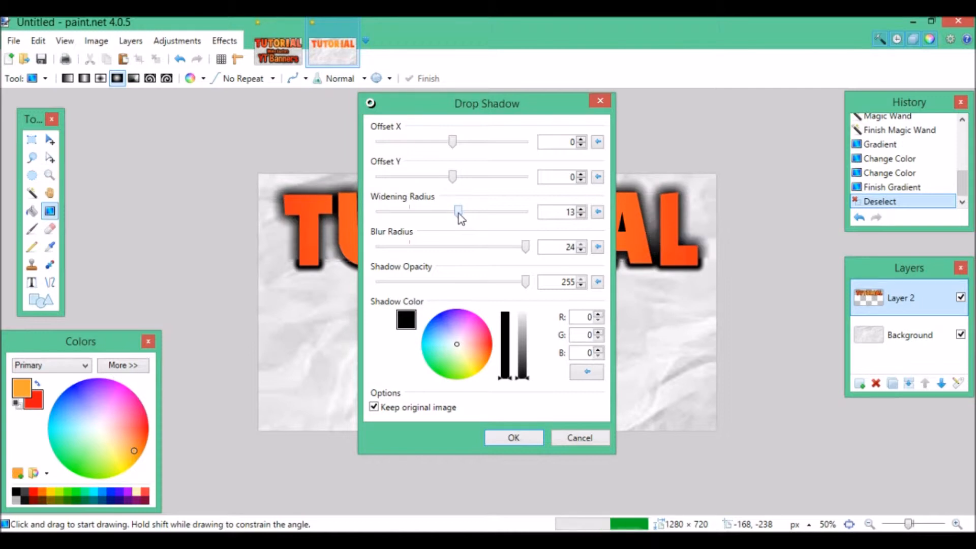
drag(459, 213, 495, 213)
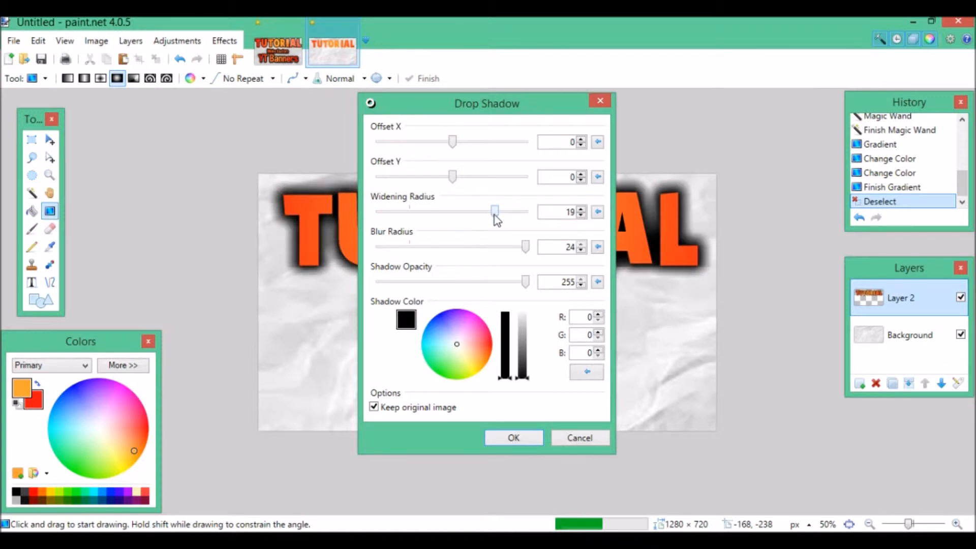
drag(496, 218, 489, 219)
drag(526, 247, 432, 263)
drag(482, 212, 459, 210)
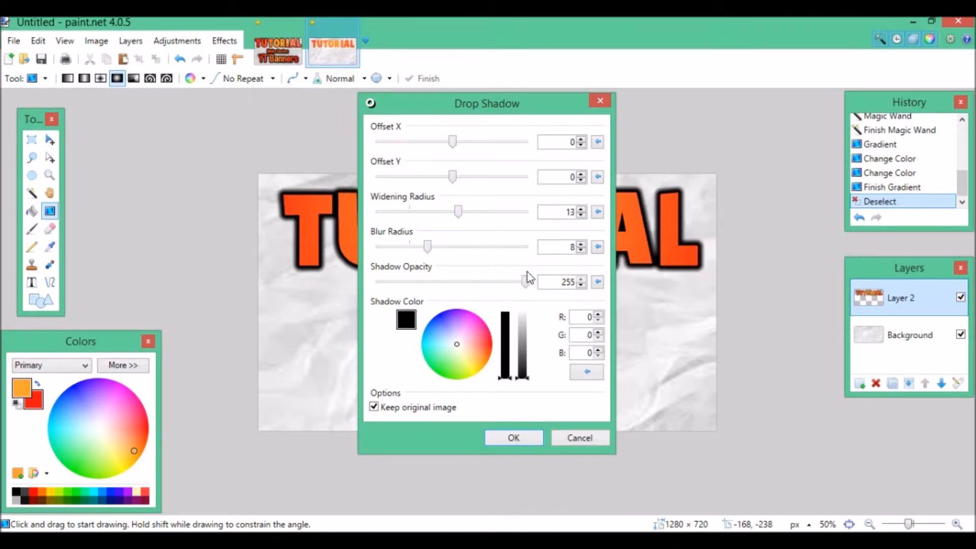
mouse_move(526, 286)
mouse_down()
mouse_move(414, 295)
mouse_move(522, 297)
mouse_up()
click(514, 437)
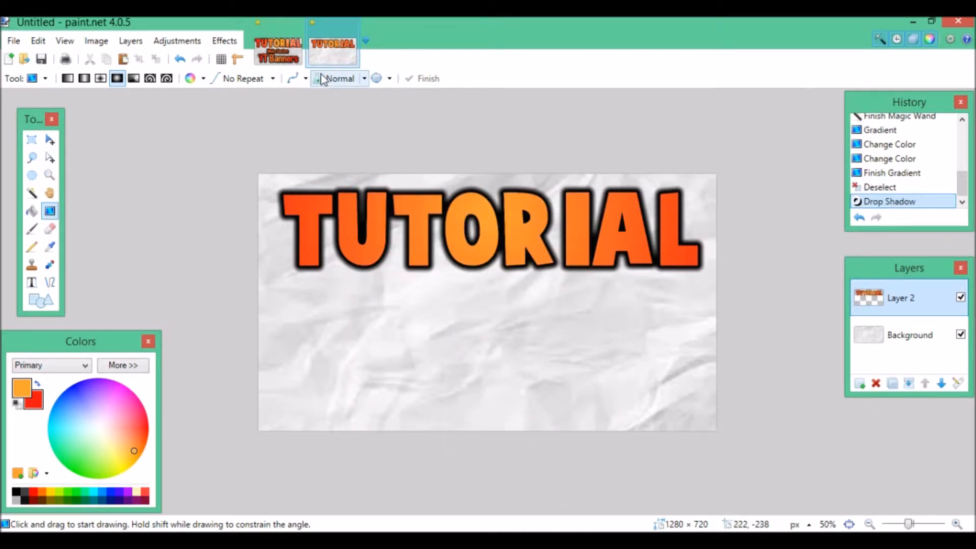
Examine the finished YT Banners image for comparison and return to the untitled image
click(300, 56)
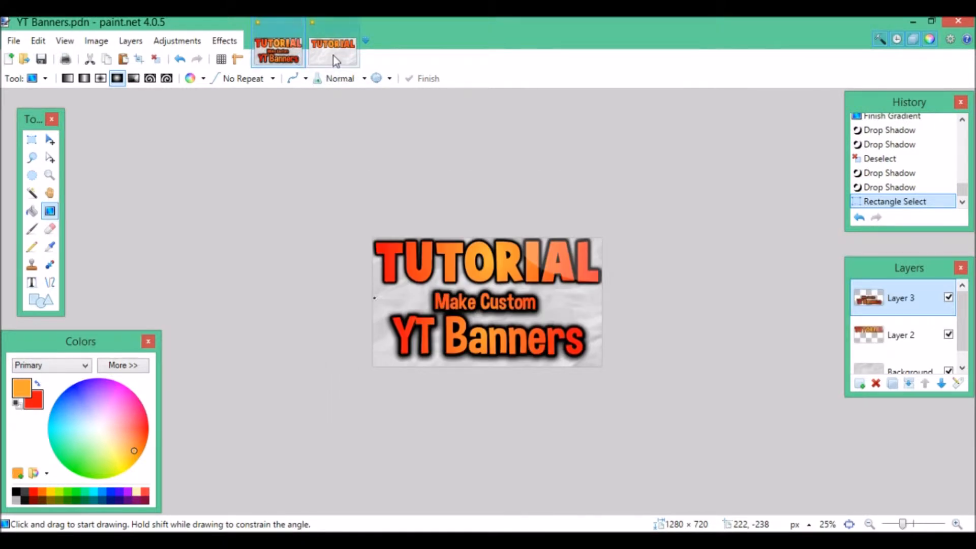
click(334, 56)
key(ctrl+Tab)
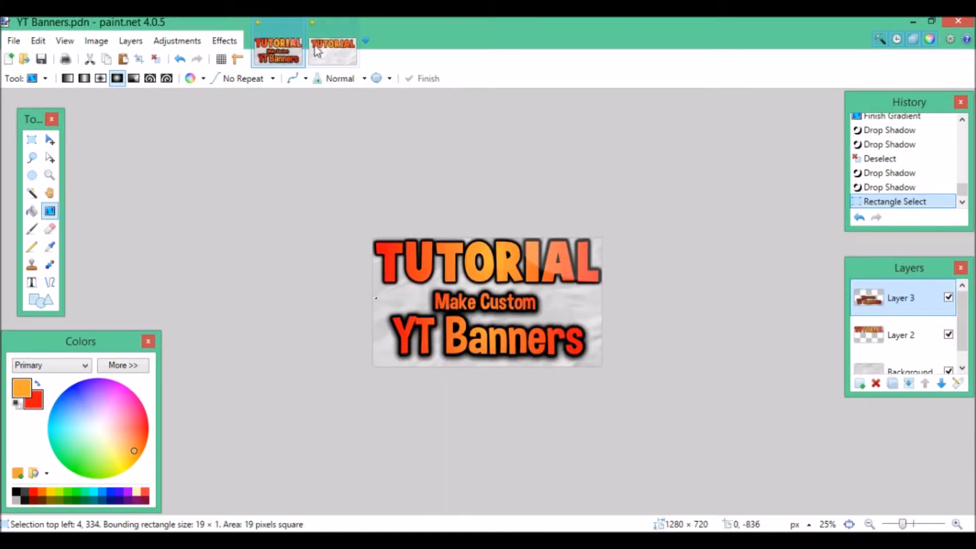
click(329, 56)
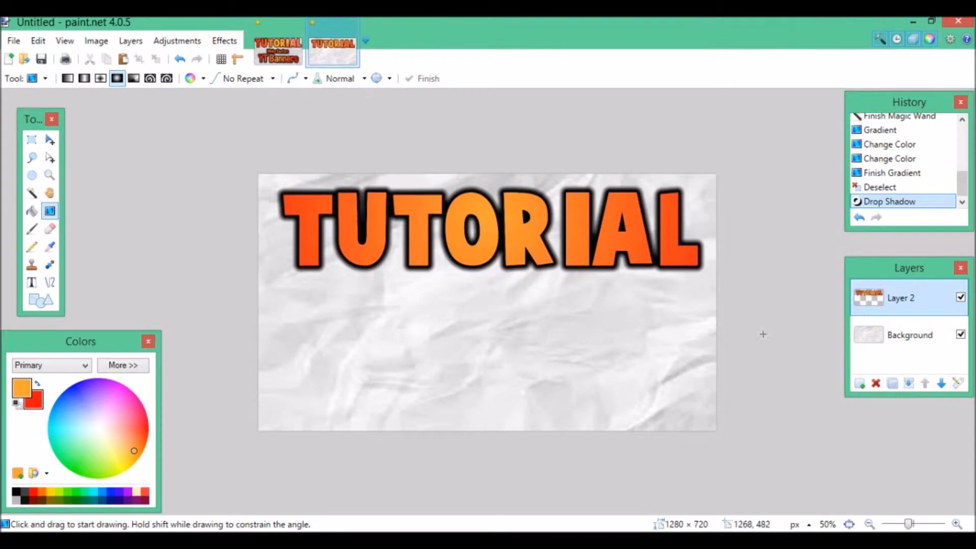
Add a new layer and copy onto it an elliptical section of Layer 2, about 396 × 237 pixels, from the canvas's upper-right corner
click(859, 384)
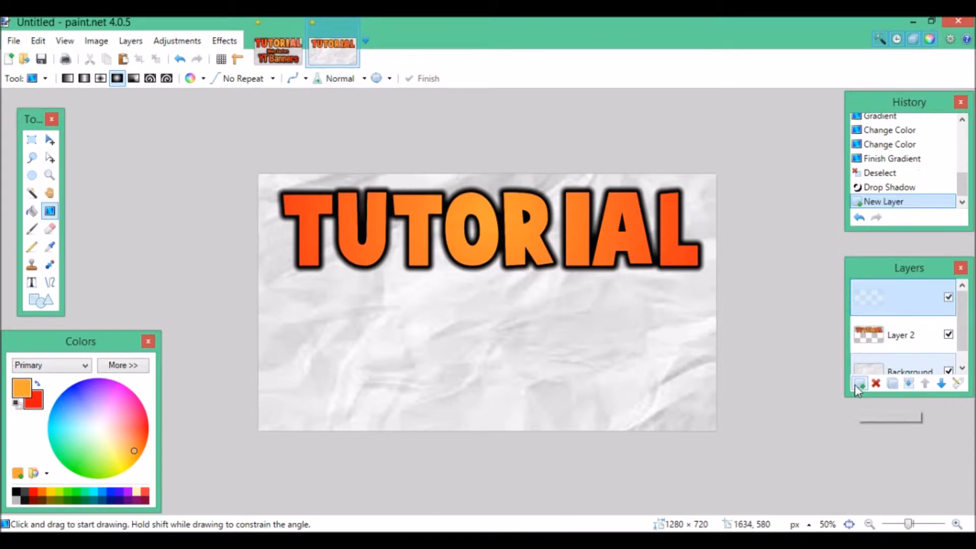
click(885, 336)
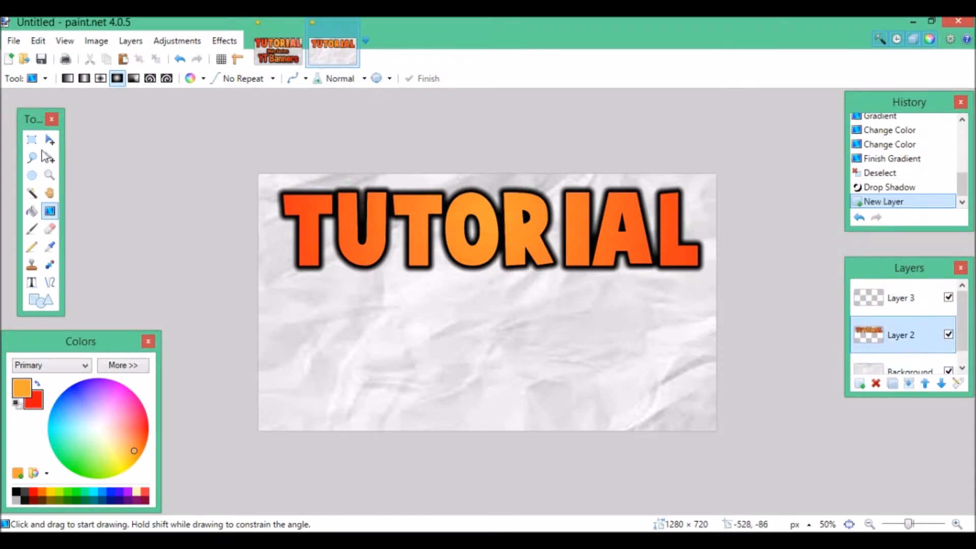
click(32, 176)
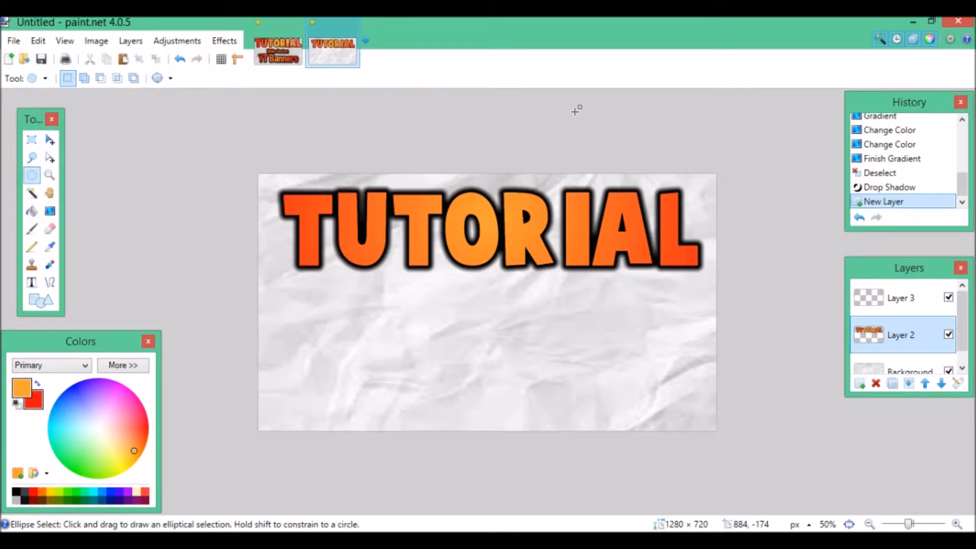
drag(575, 97, 902, 259)
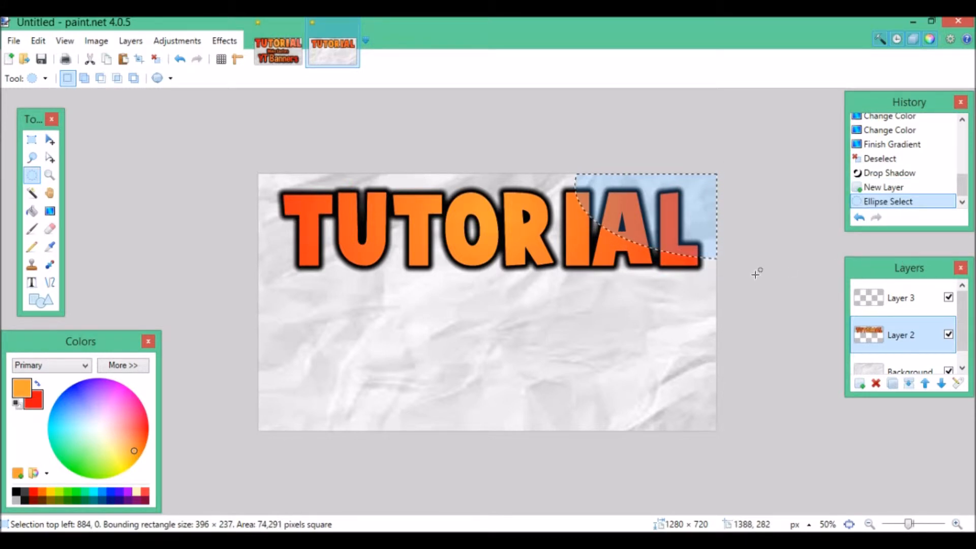
click(896, 301)
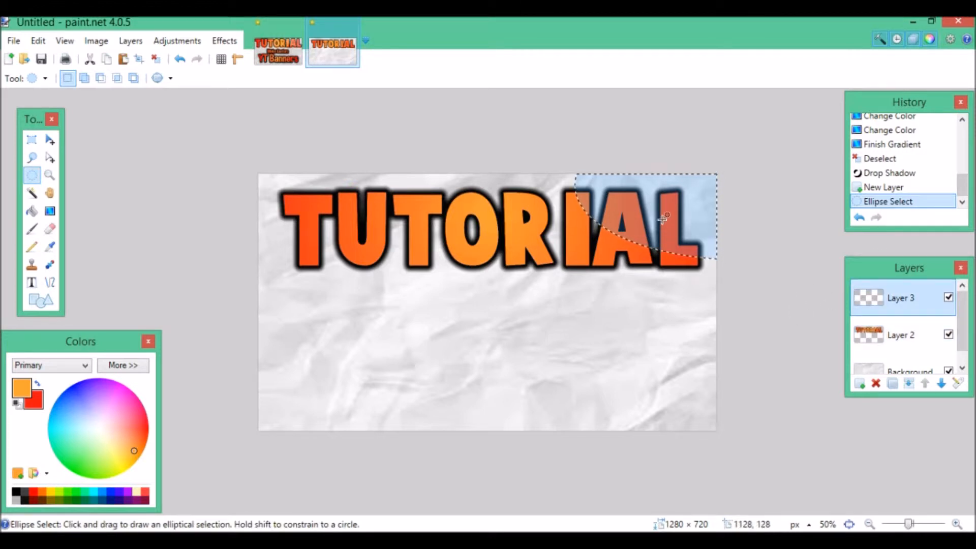
key(ctrl+v)
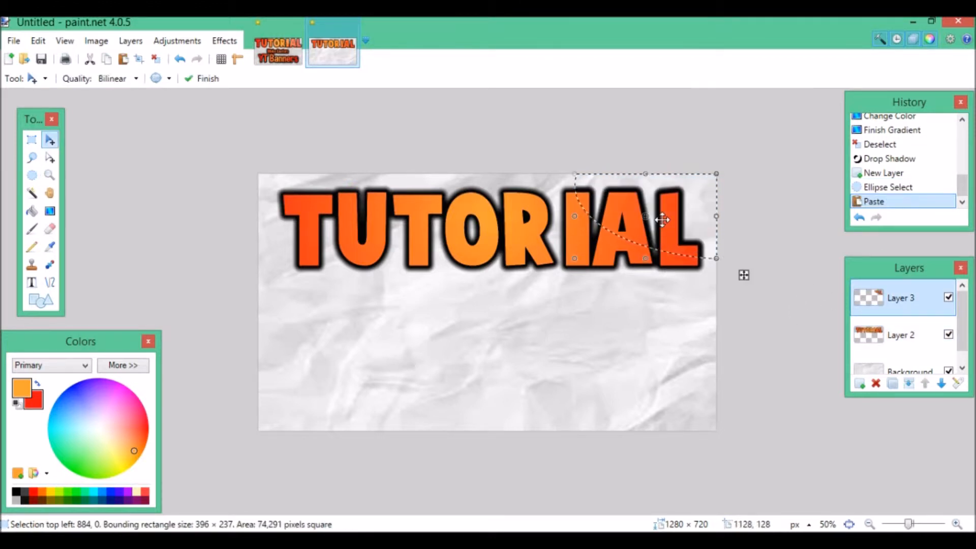
Darken the pasted section over the letters IAL with a Hue / Saturation lightness of -35 and deselect it
click(190, 43)
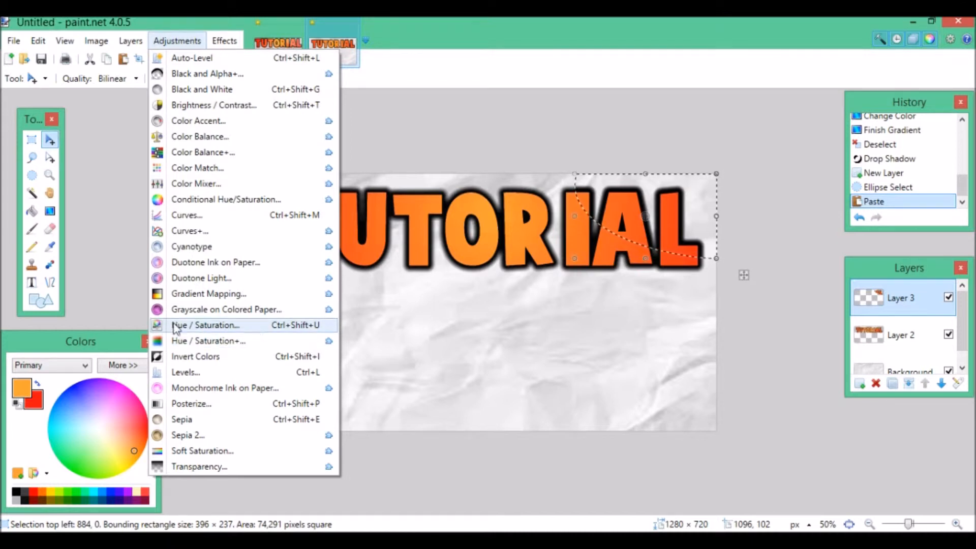
click(270, 329)
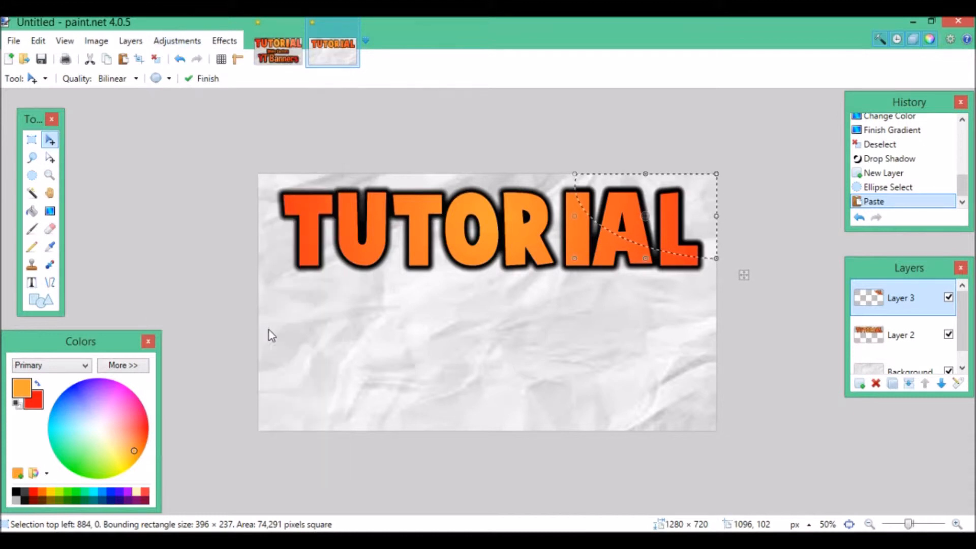
mouse_move(454, 239)
mouse_down()
mouse_move(389, 238)
mouse_move(449, 243)
mouse_up()
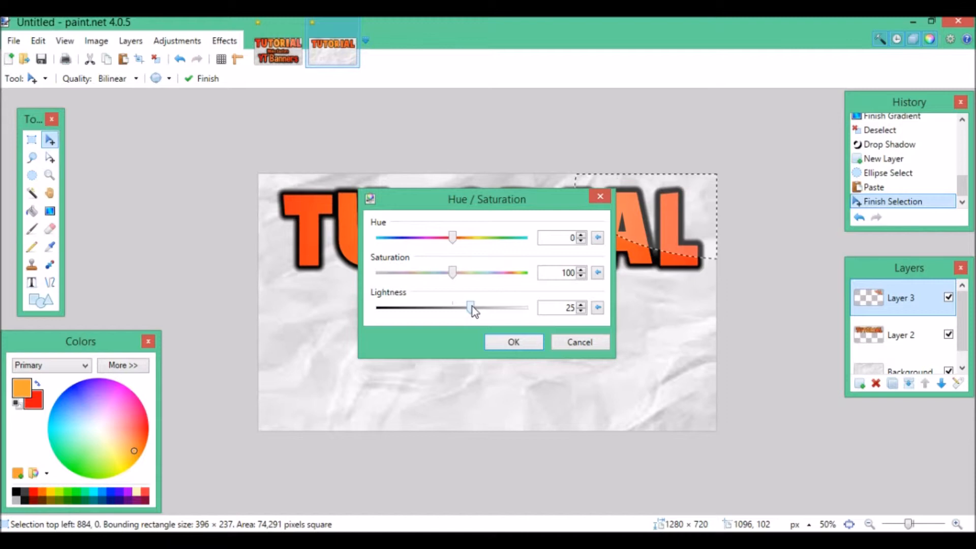
drag(471, 307, 426, 306)
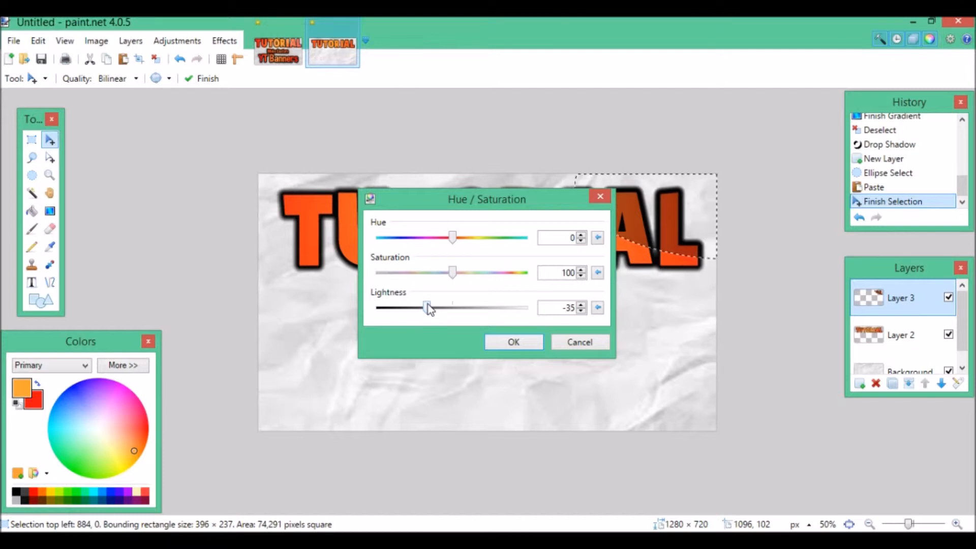
click(529, 348)
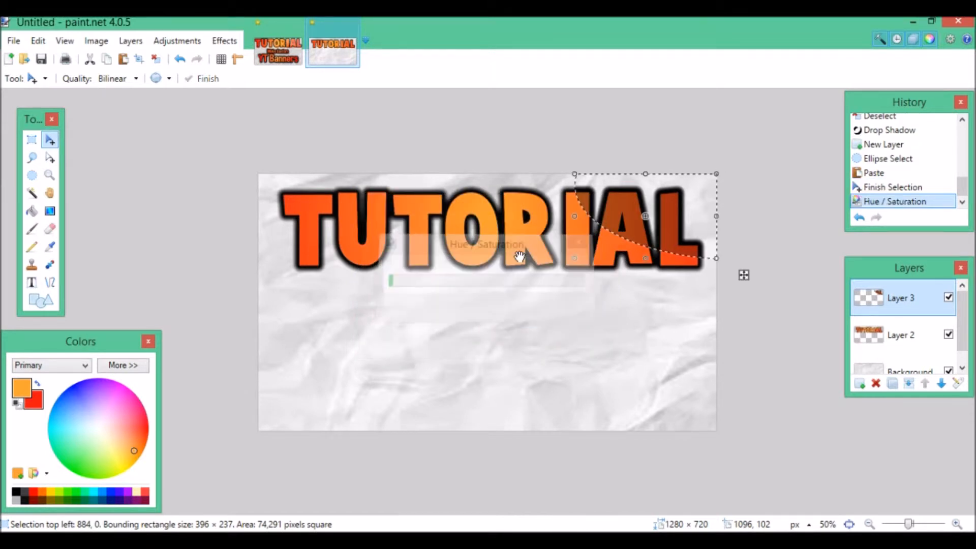
click(156, 59)
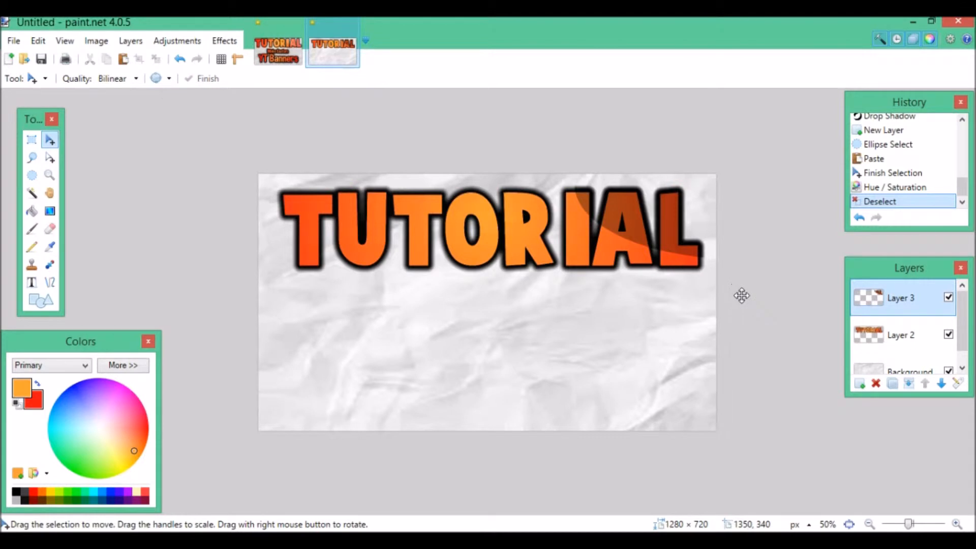
Select an elliptical strip about 963 × 67 pixels along the canvas's upper edge, raise its lightness to 31 and deselect it
click(32, 175)
drag(217, 159, 603, 193)
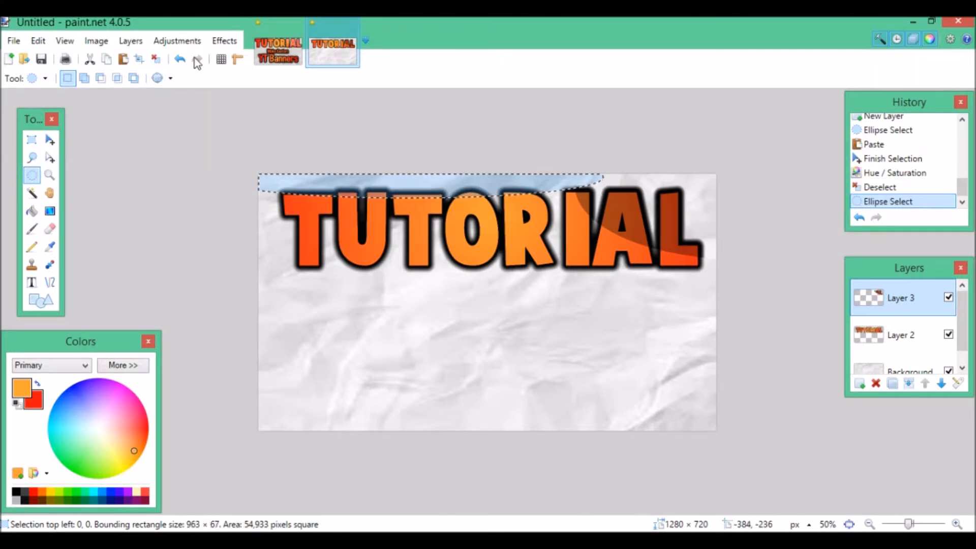
click(177, 41)
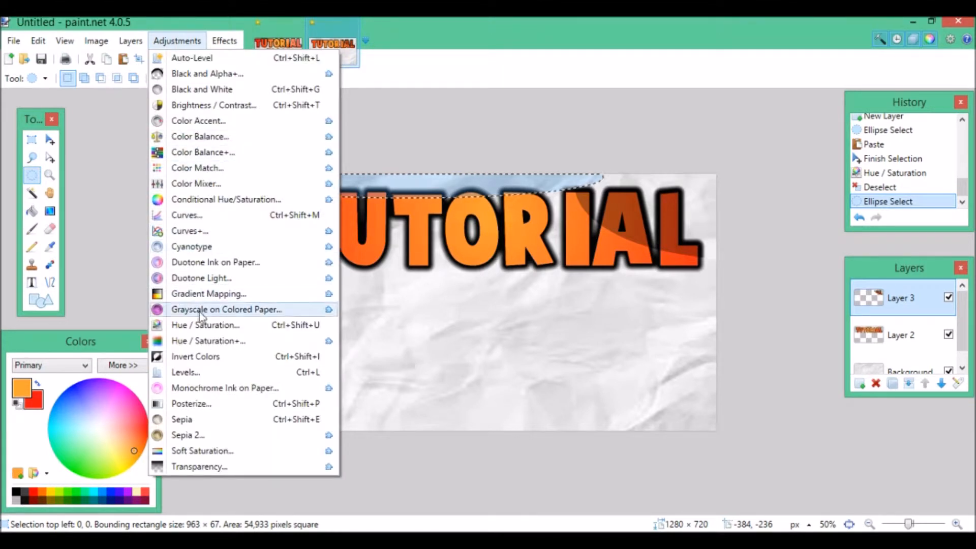
click(201, 325)
drag(428, 309, 471, 307)
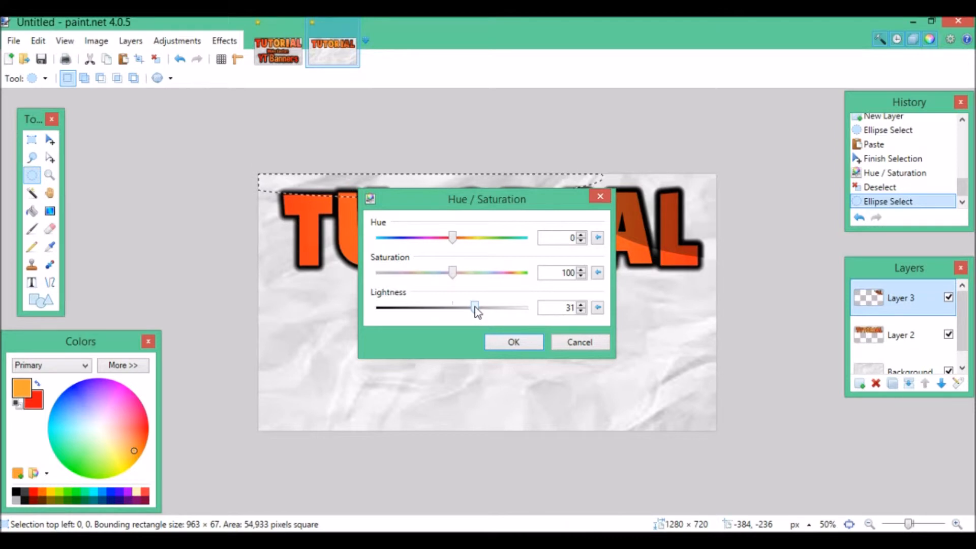
click(508, 340)
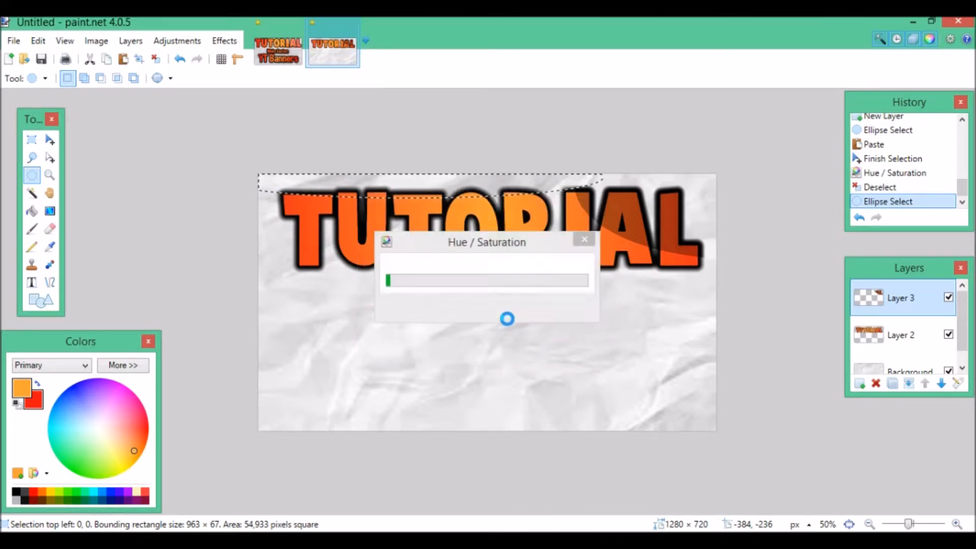
click(157, 60)
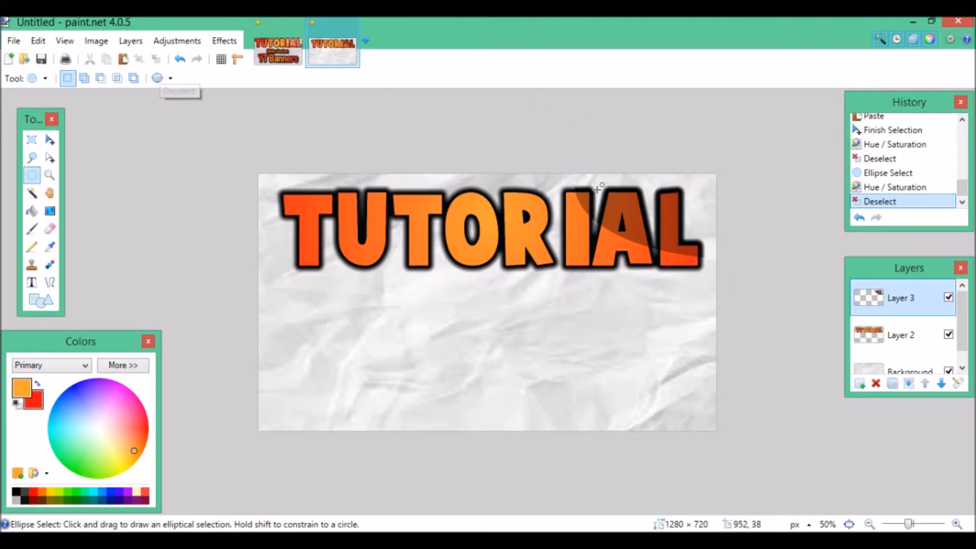
Undo the lightness adjustments and the strip selection, back to the freshly pasted section
click(180, 60)
click(179, 60)
click(179, 60)
click(179, 60)
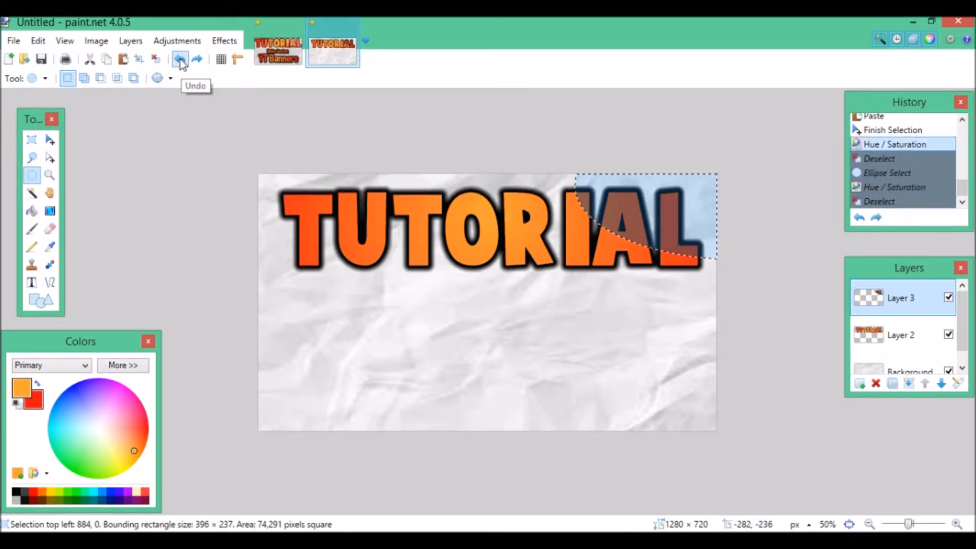
click(179, 60)
click(180, 60)
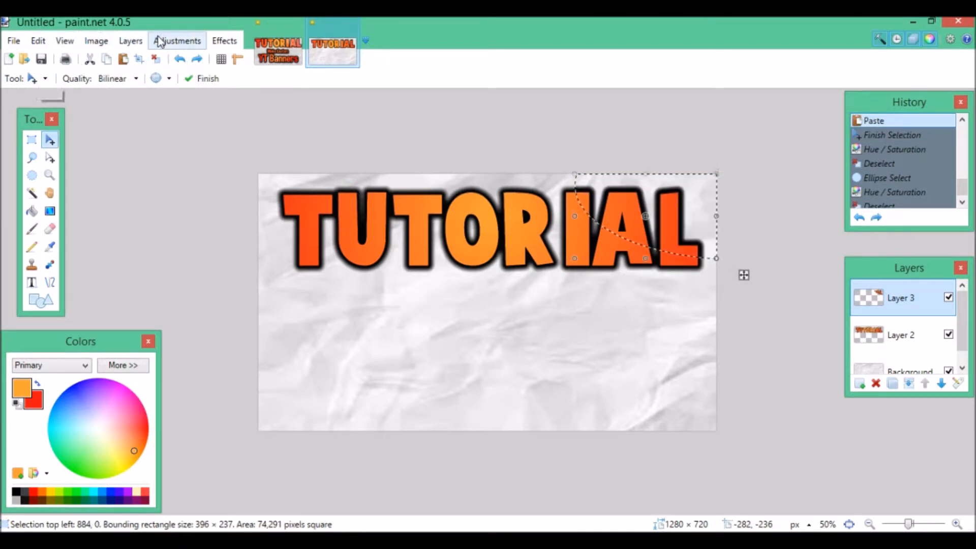
Lighten the pasted section over the letters IAL with a Hue / Saturation lightness of 25 and deselect it
click(173, 41)
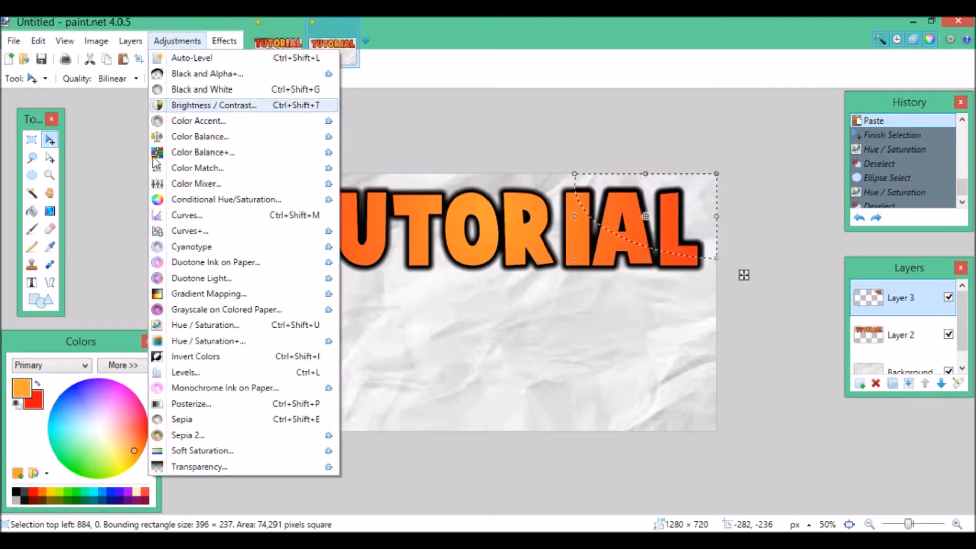
click(203, 327)
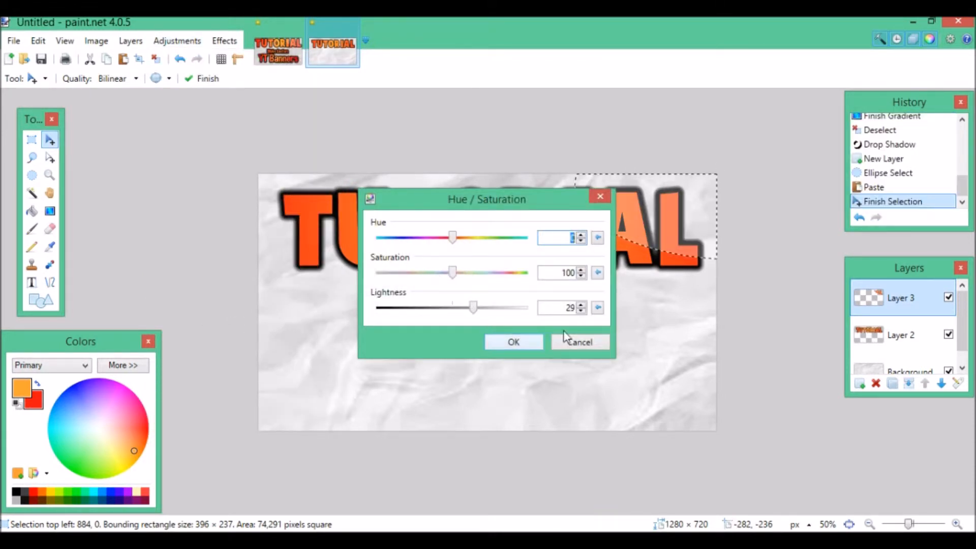
click(582, 311)
click(582, 310)
click(582, 311)
click(583, 311)
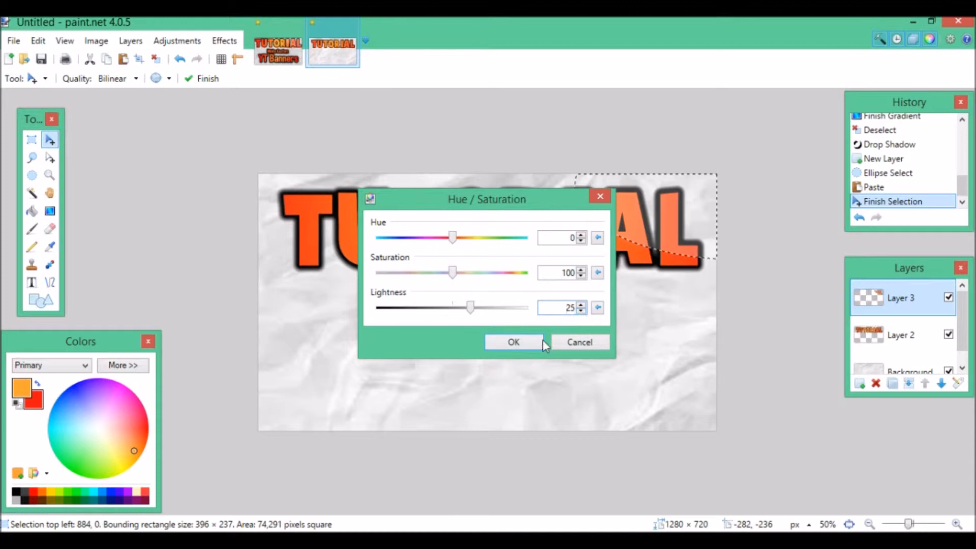
click(513, 343)
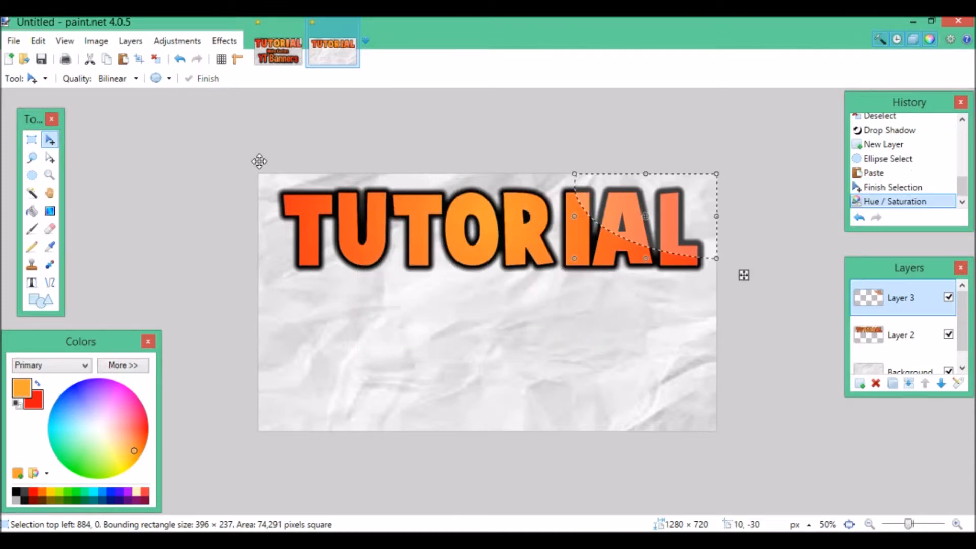
click(156, 59)
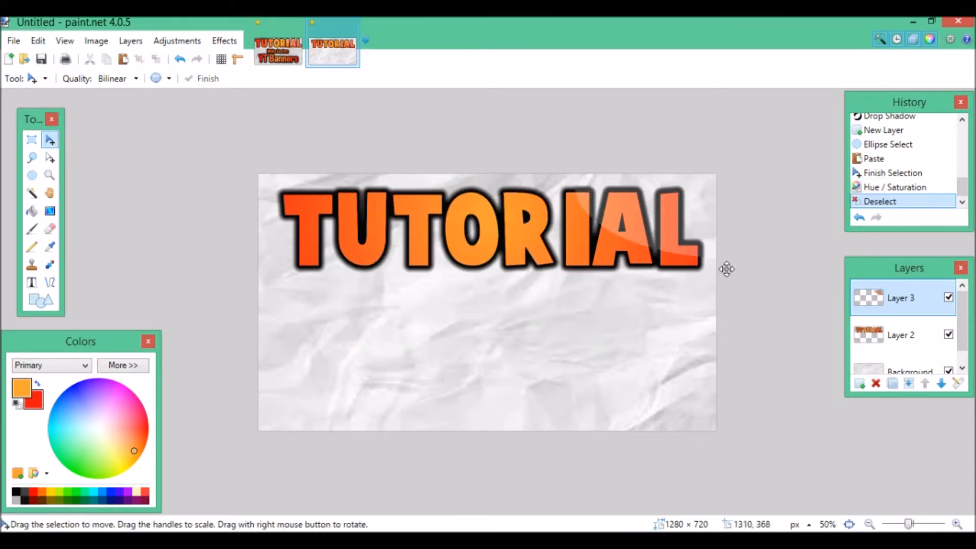
Check the finished YT Banners.pdn example for reference, and set the text font to Dimbo at size 96 in the untitled image
click(278, 51)
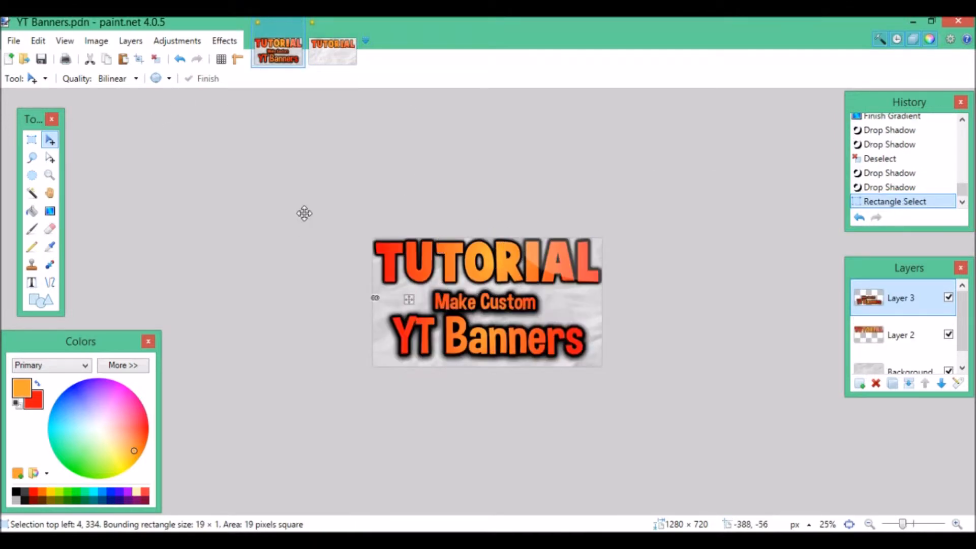
click(338, 60)
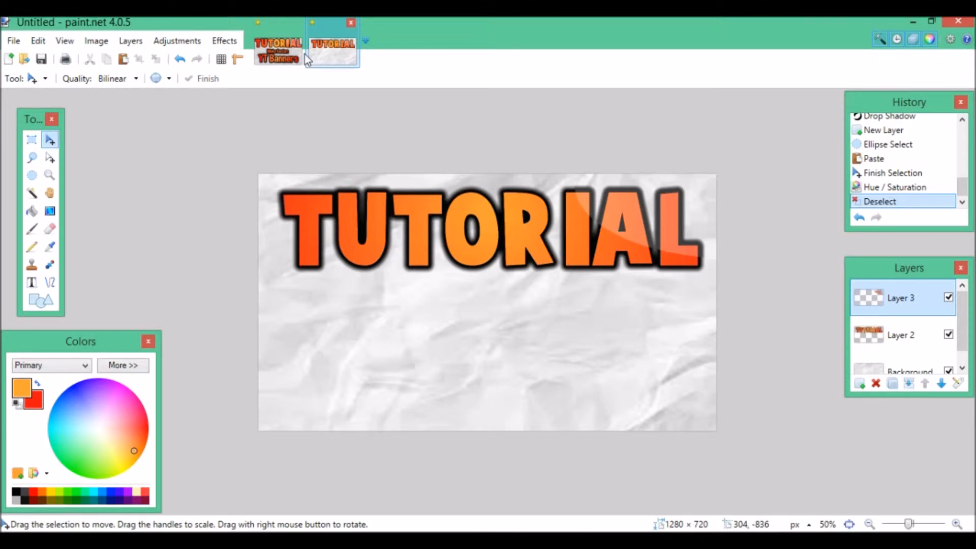
click(285, 51)
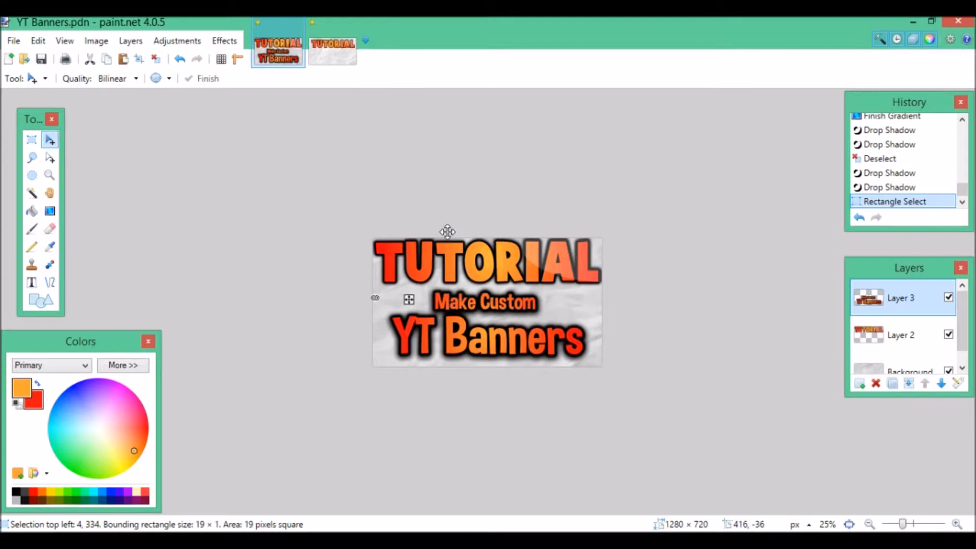
click(338, 61)
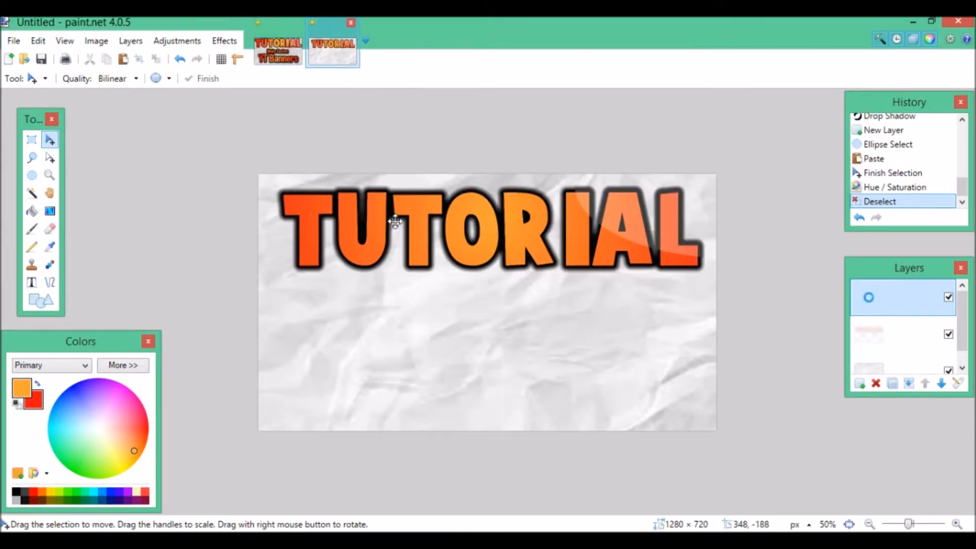
click(32, 282)
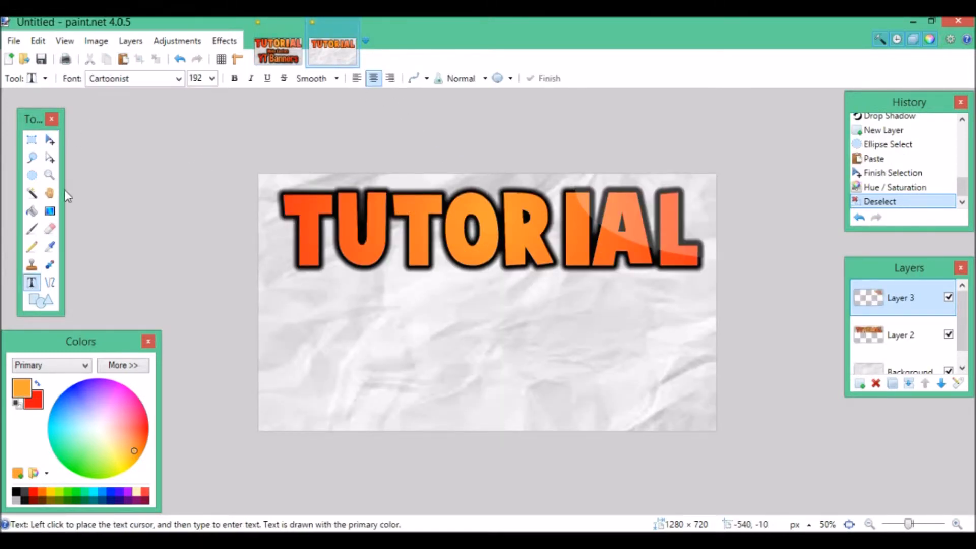
click(212, 79)
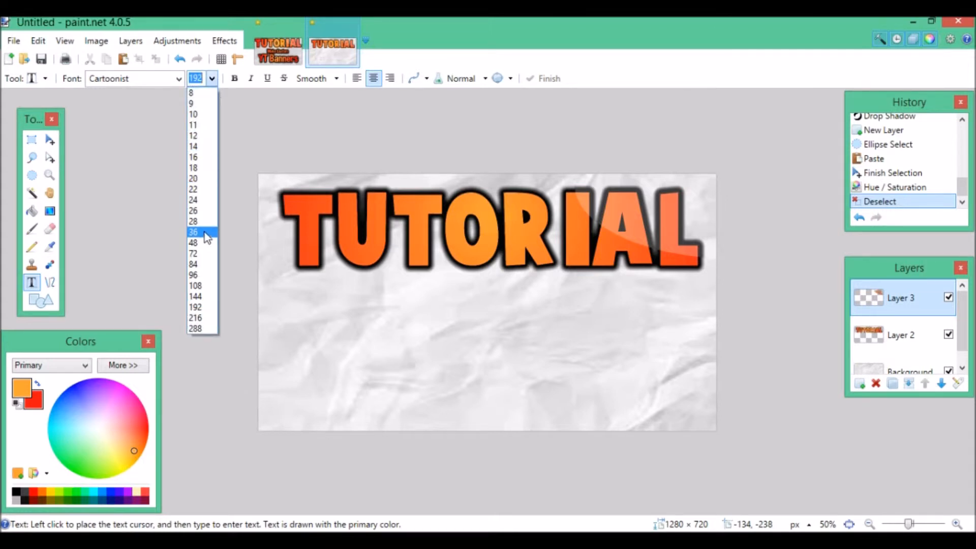
click(199, 276)
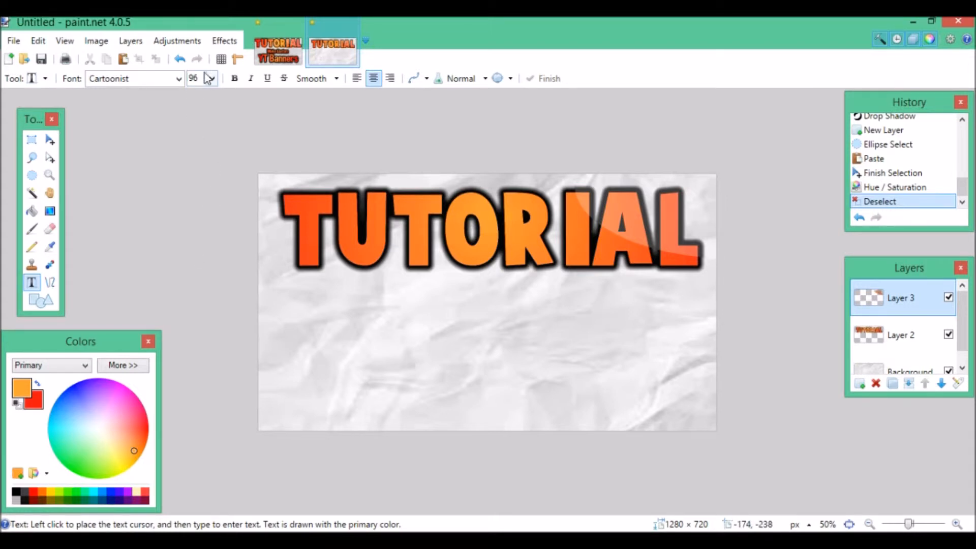
click(179, 79)
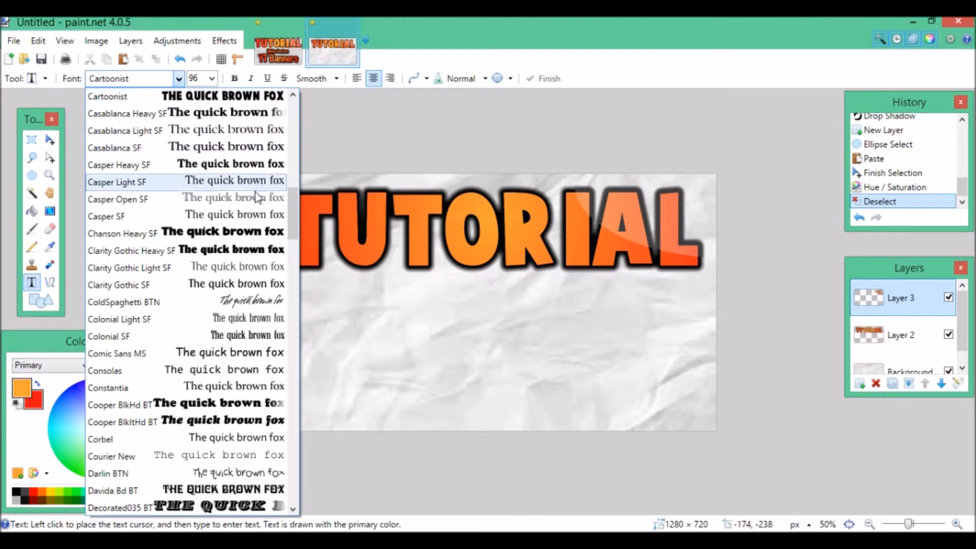
drag(294, 221, 303, 269)
click(233, 218)
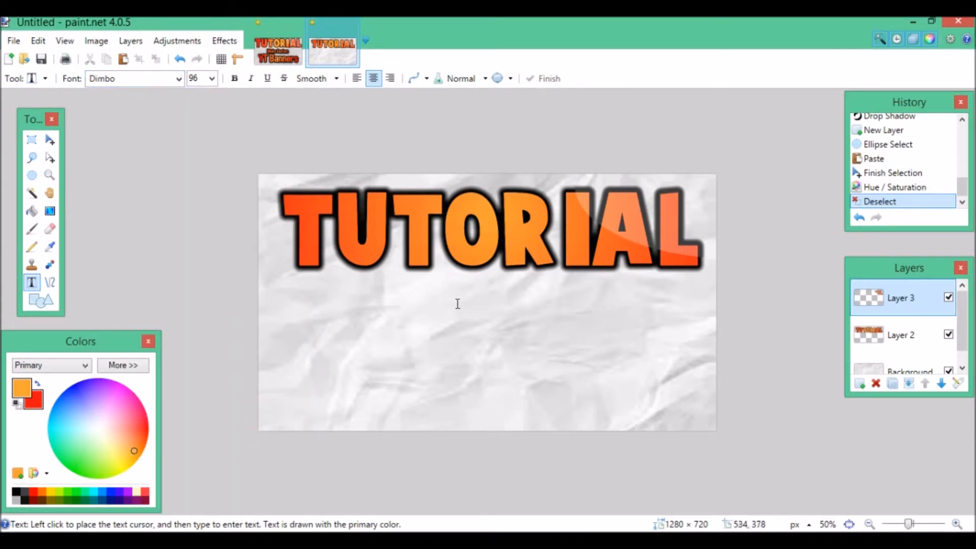
Write MAKE CUSTOM below the TUTORIAL lettering on Layer 3
click(427, 306)
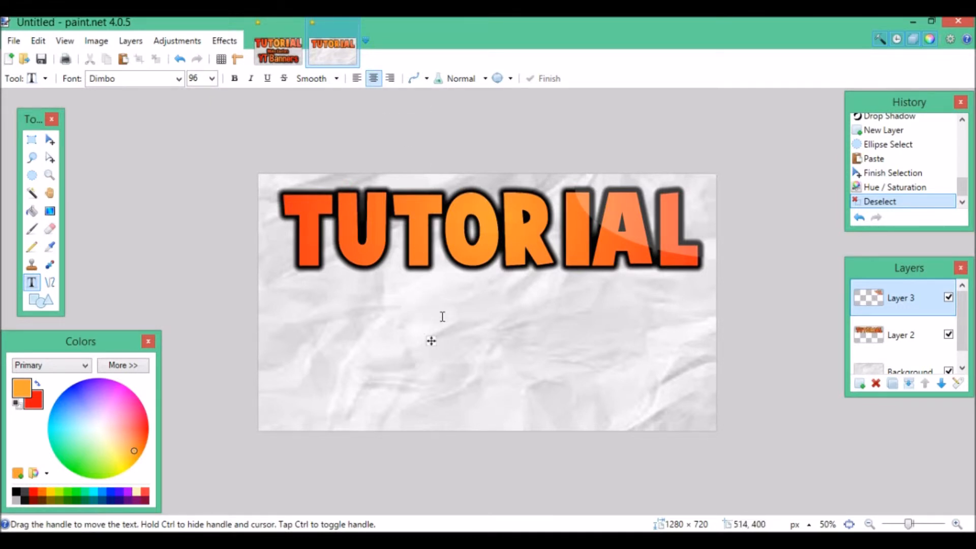
text(M)
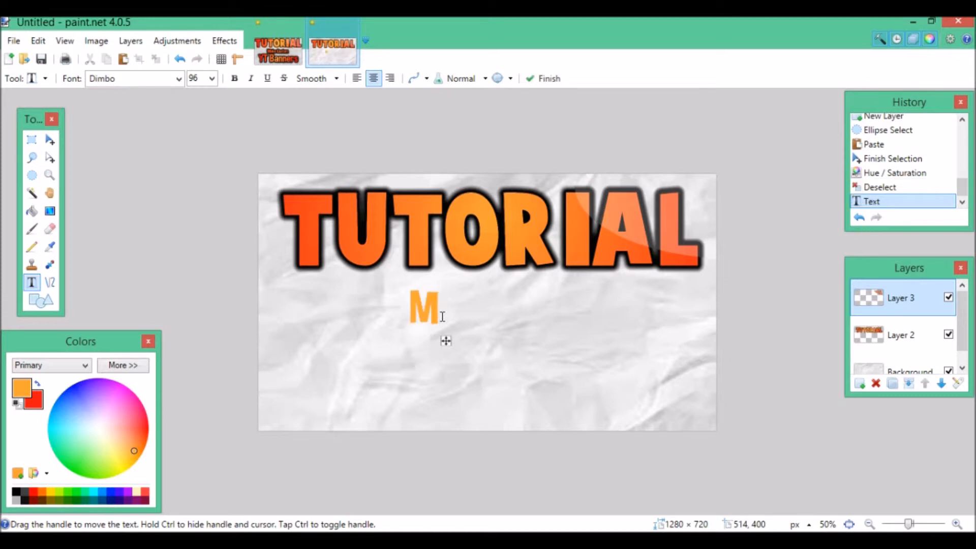
text(AKE)
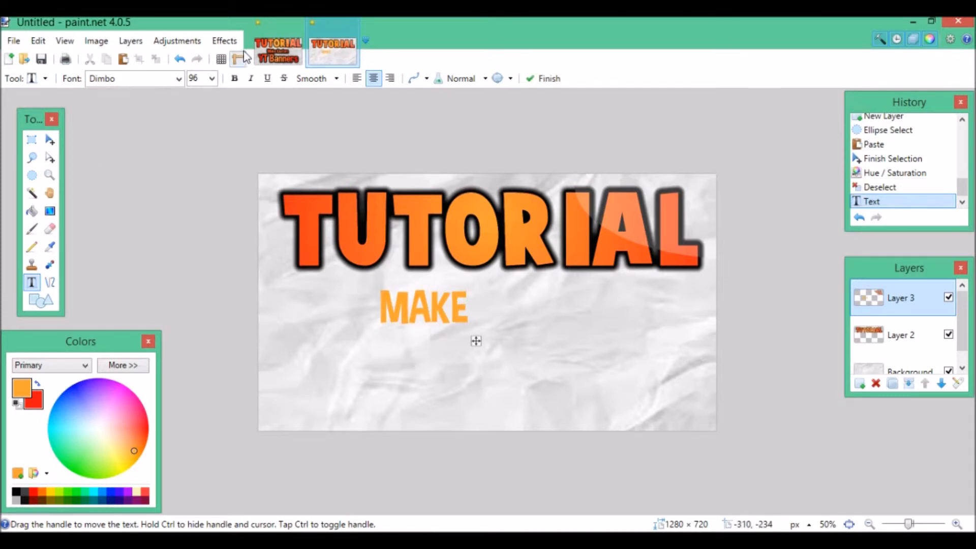
click(287, 53)
click(333, 49)
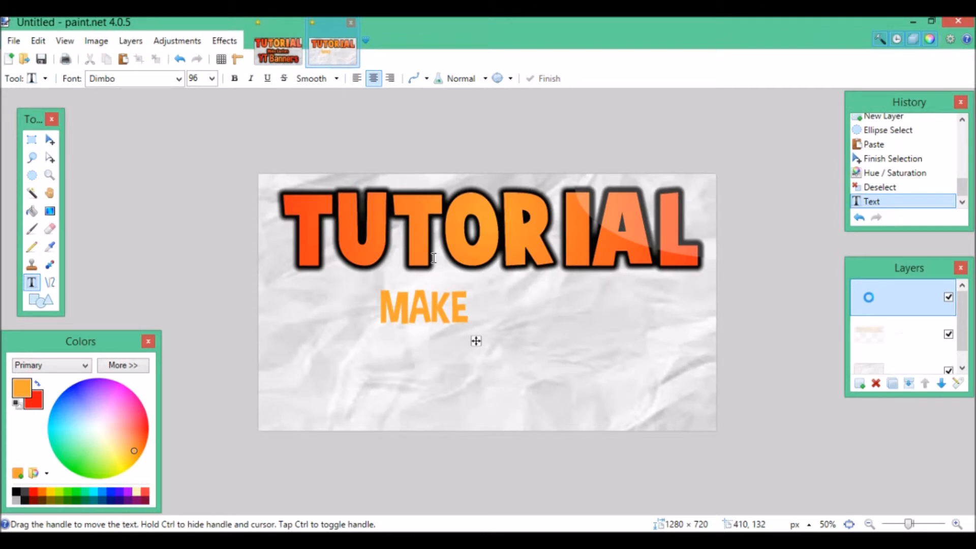
text(CUST)
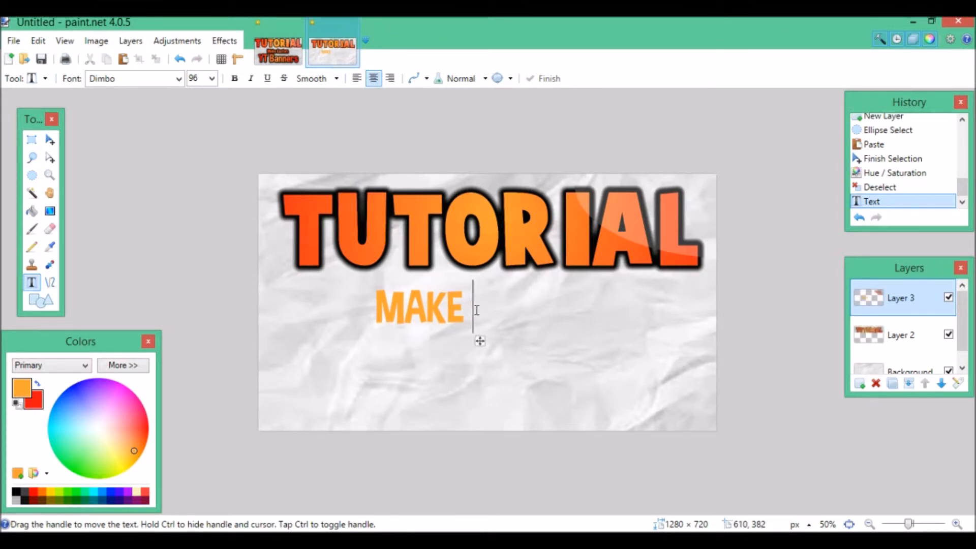
text(OM)
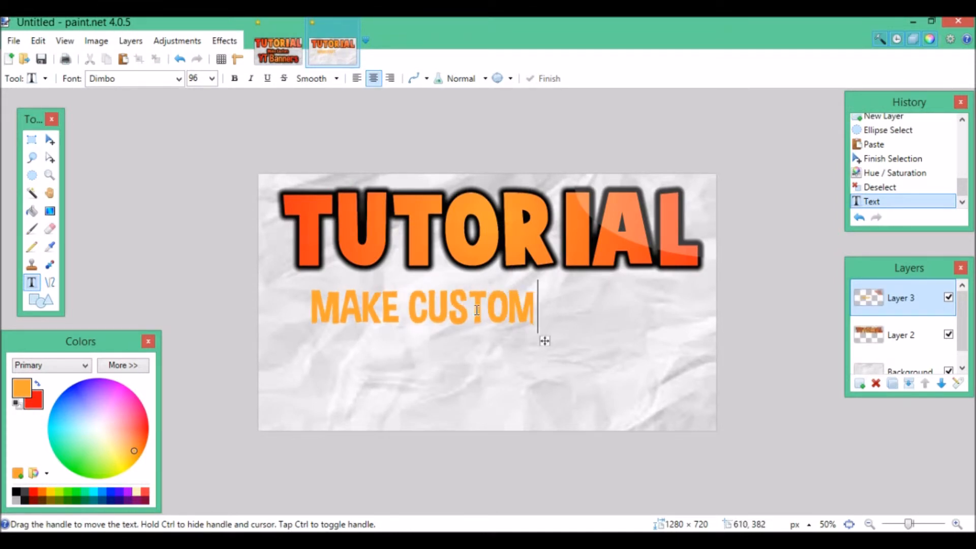
Swap the primary and secondary colors to turn the MAKE CUSTOM text red, and center the text under TUTORIAL
click(38, 384)
drag(545, 340, 621, 337)
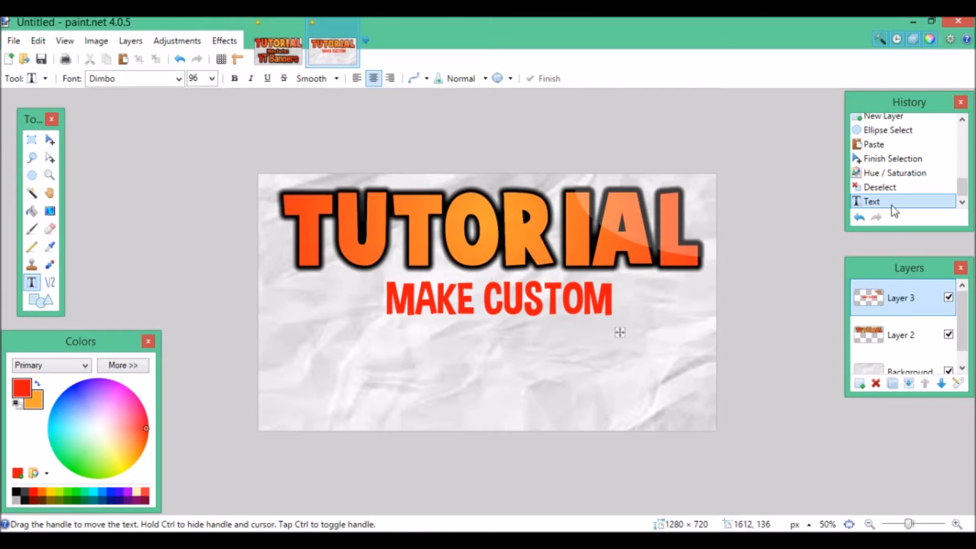
Add a new layer, and undo it together with the MAKE CUSTOM text on Layer 3
click(859, 388)
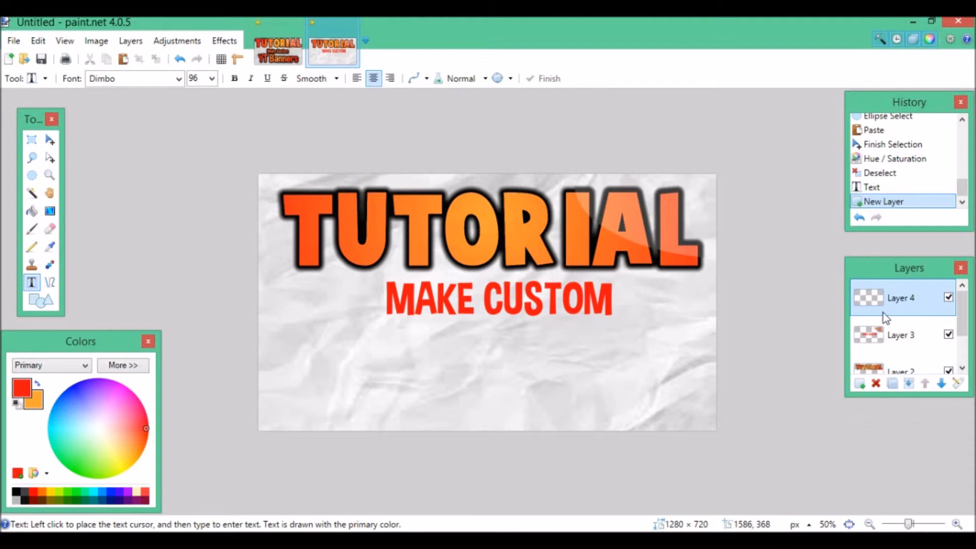
click(894, 339)
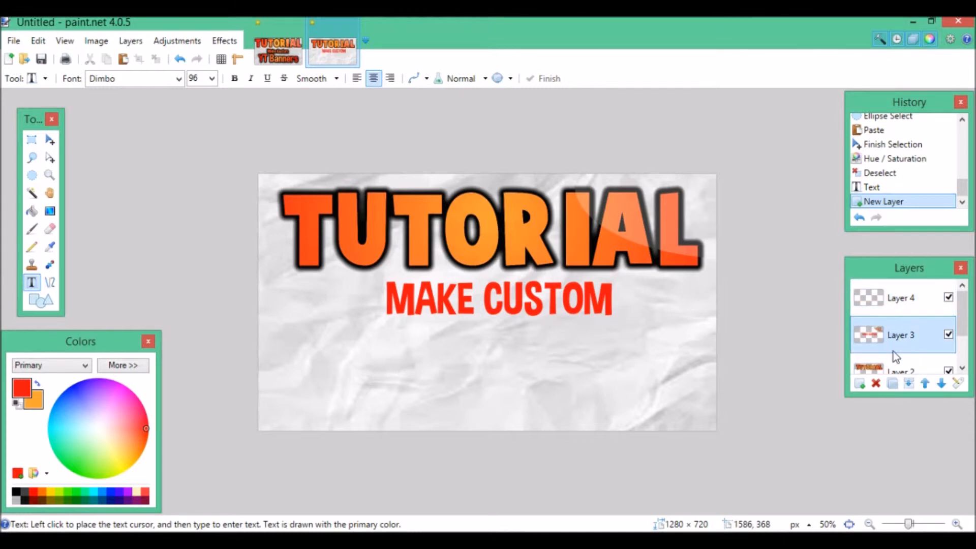
click(180, 59)
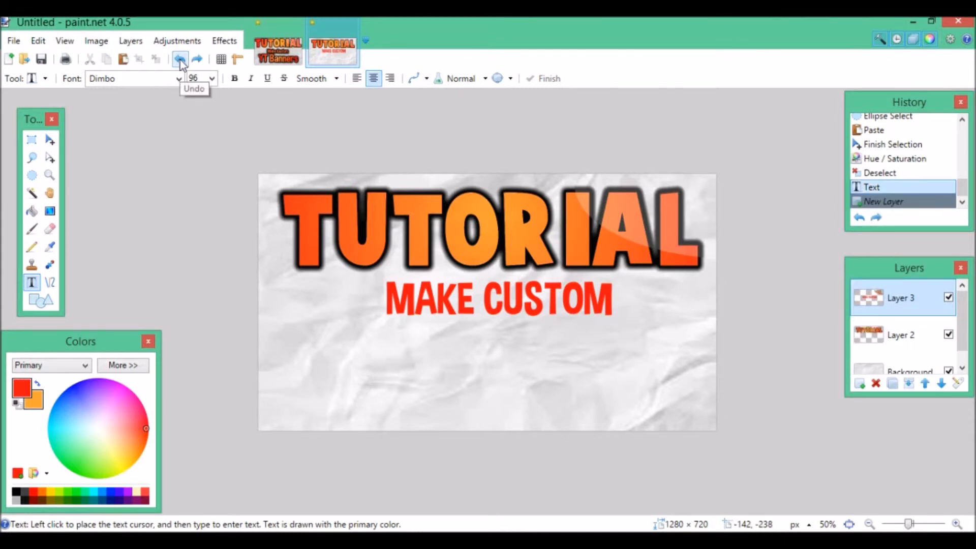
click(180, 59)
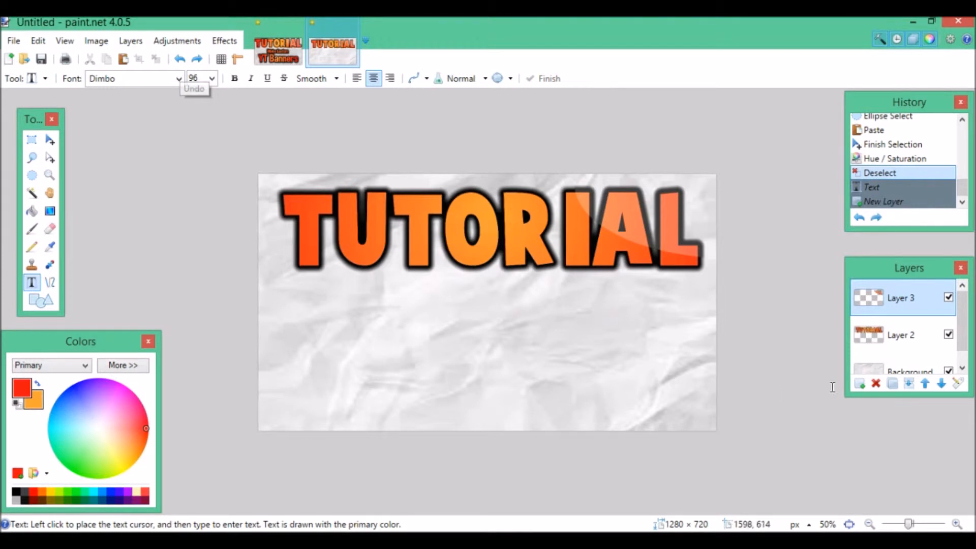
Write MAKE CUSTOM in red on a new layer, centered under TUTORIAL, and move the text slightly up toward the lettering
click(860, 384)
click(488, 310)
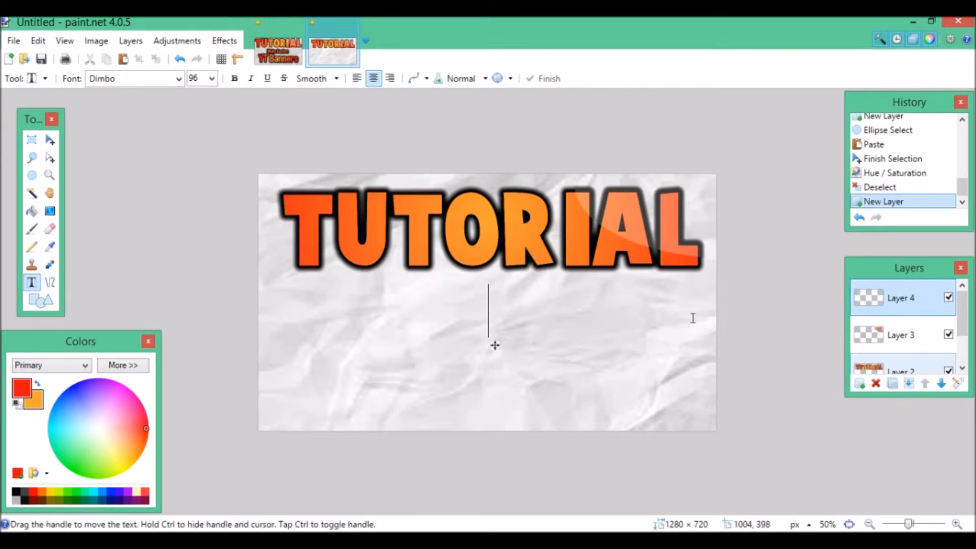
text(m)
key(BackSpace)
text(M)
text(KE)
key(BackSpace)
key(BackSpace)
text(A)
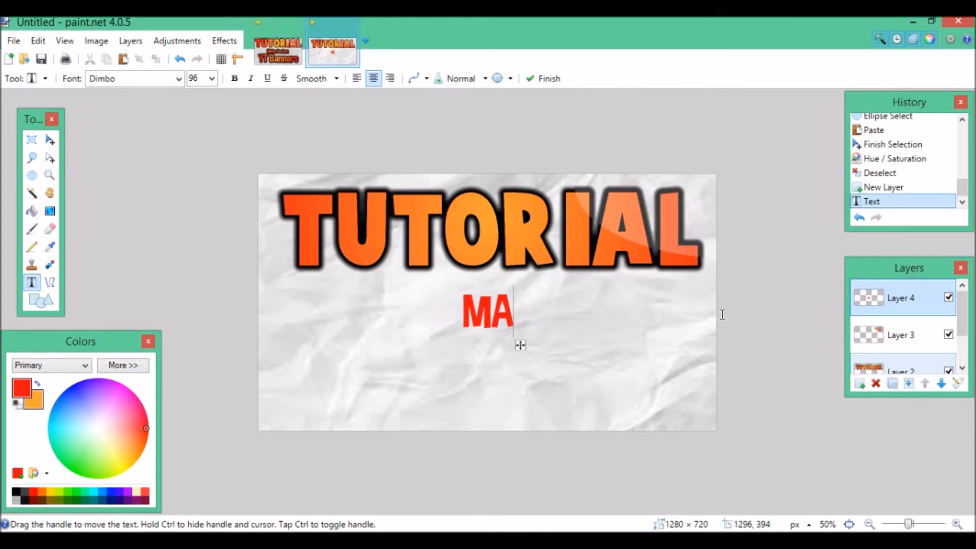
text(KE)
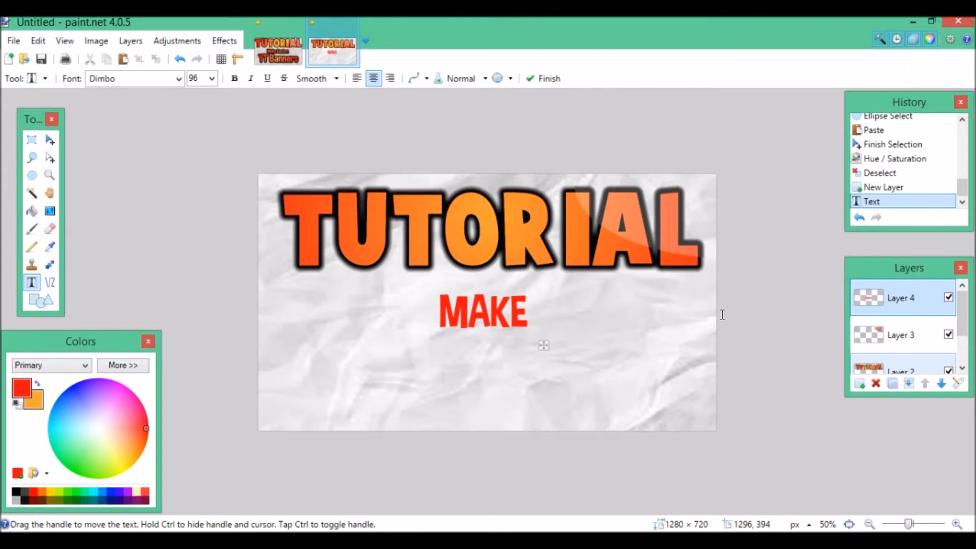
text( c)
key(BackSpace)
text(Cu)
key(BackSpace)
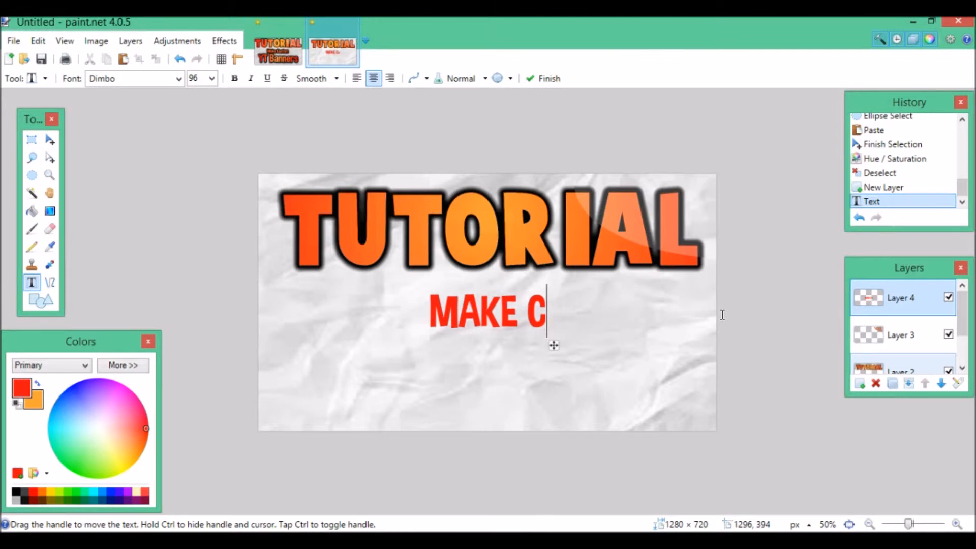
text(USTOM)
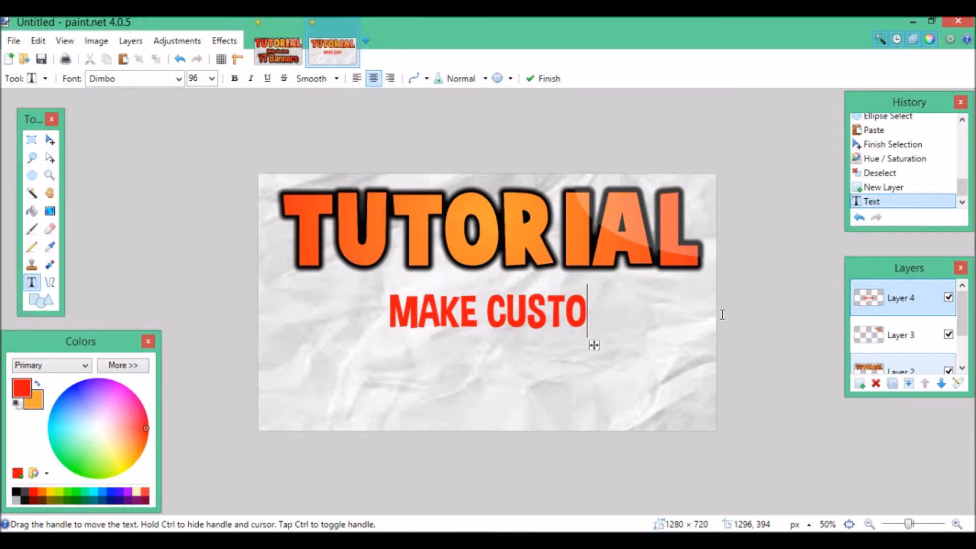
drag(608, 345, 608, 337)
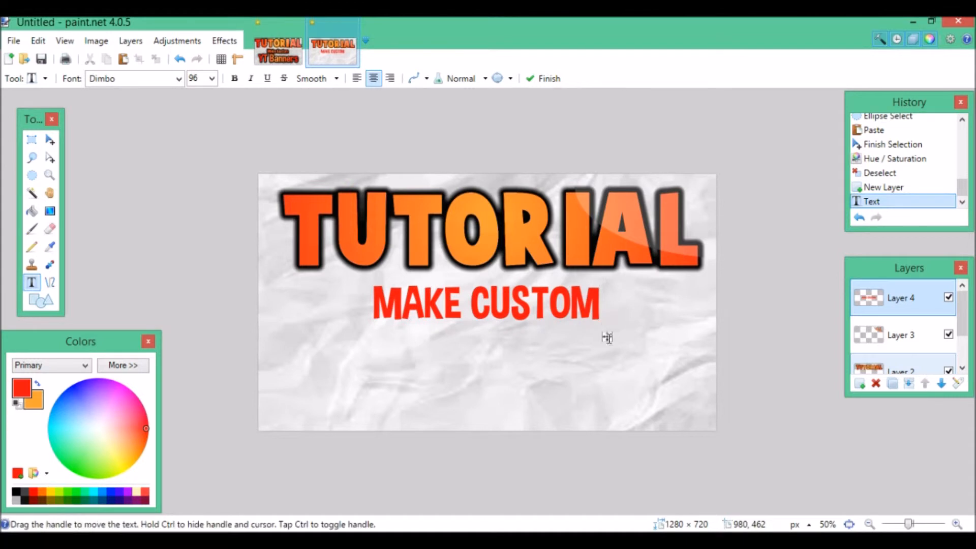
Add another layer and write THUMBNAIL on it in red Dimbo at size 216 below MAKE CUSTOM
click(859, 383)
click(489, 356)
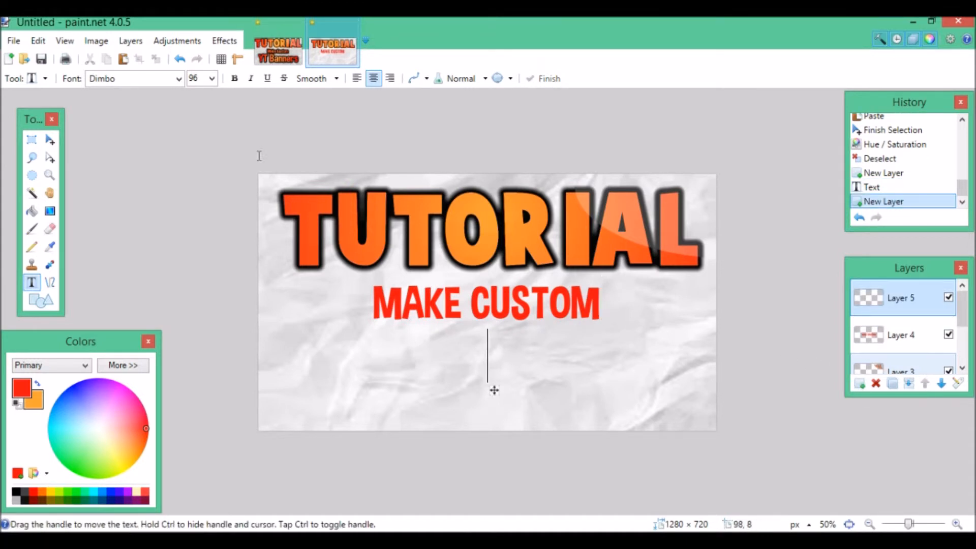
click(211, 78)
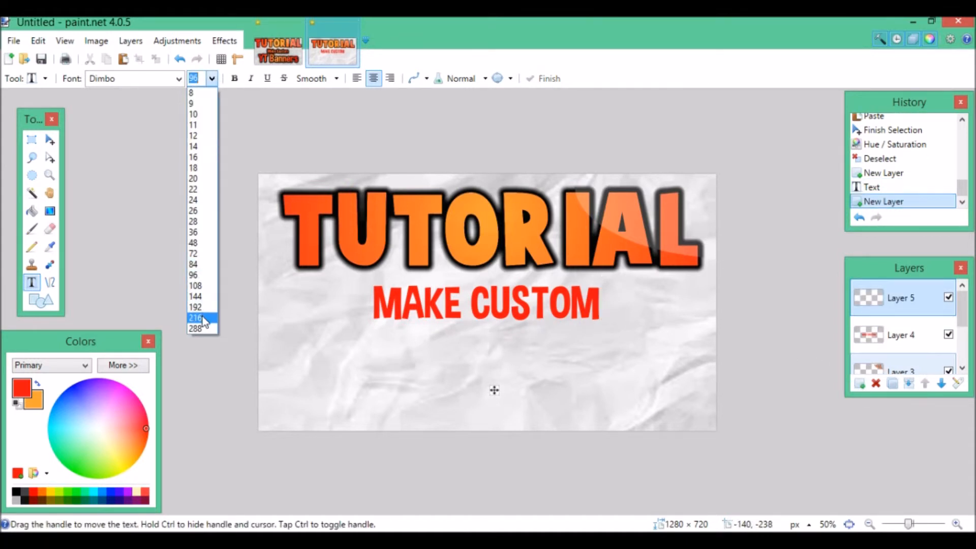
click(198, 318)
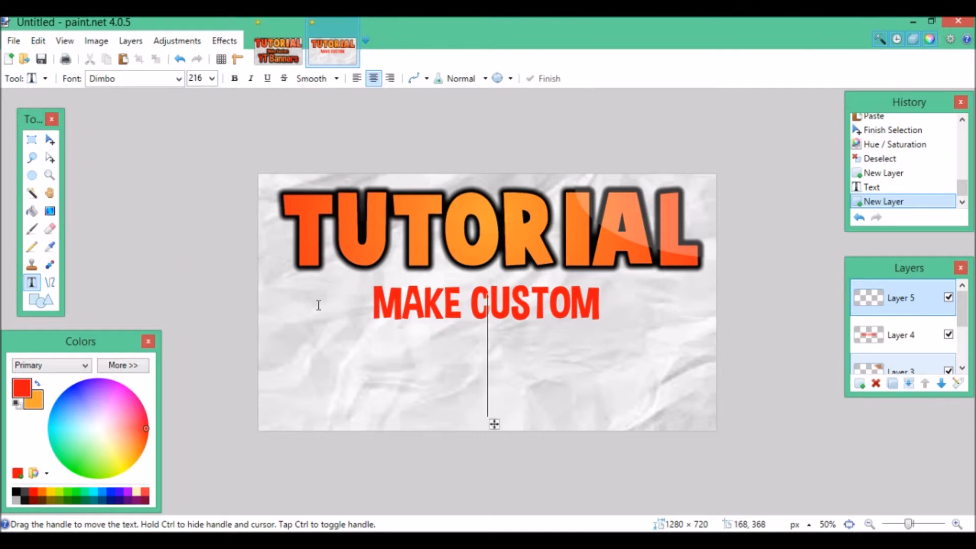
text(tH)
key(BackSpace)
key(BackSpace)
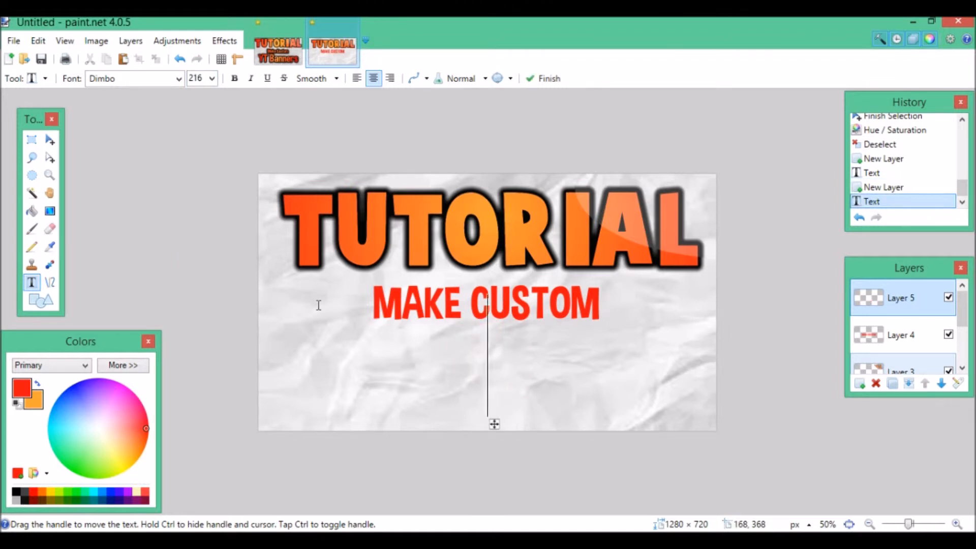
text(THUMP)
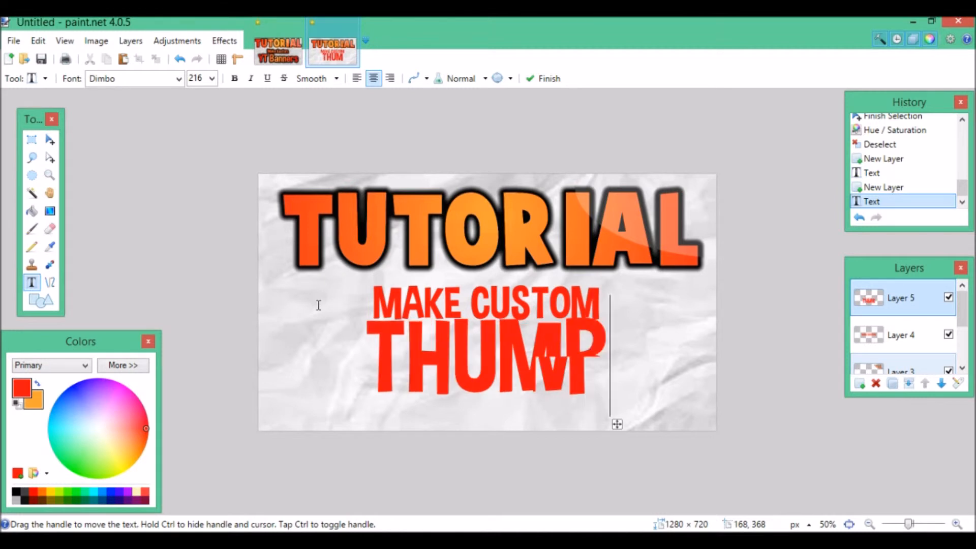
text(NAIL)
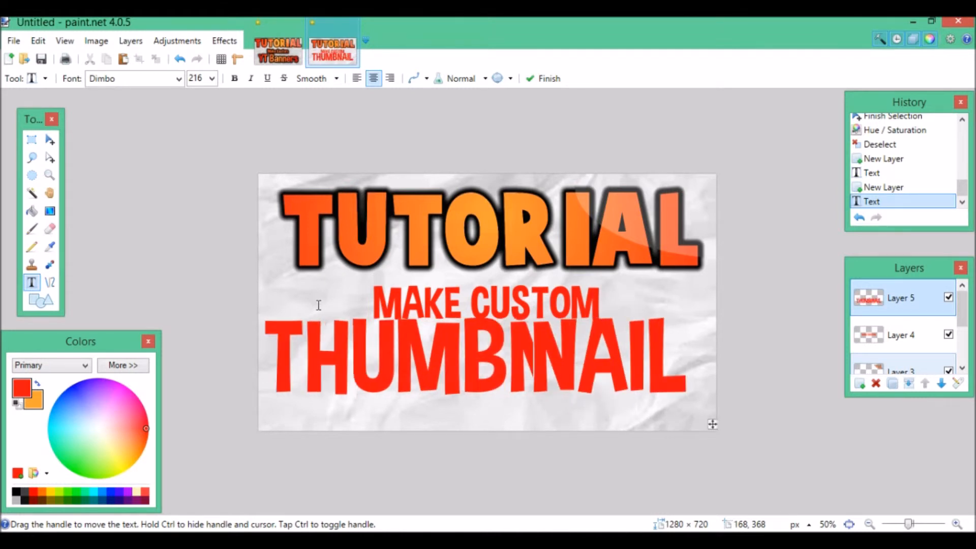